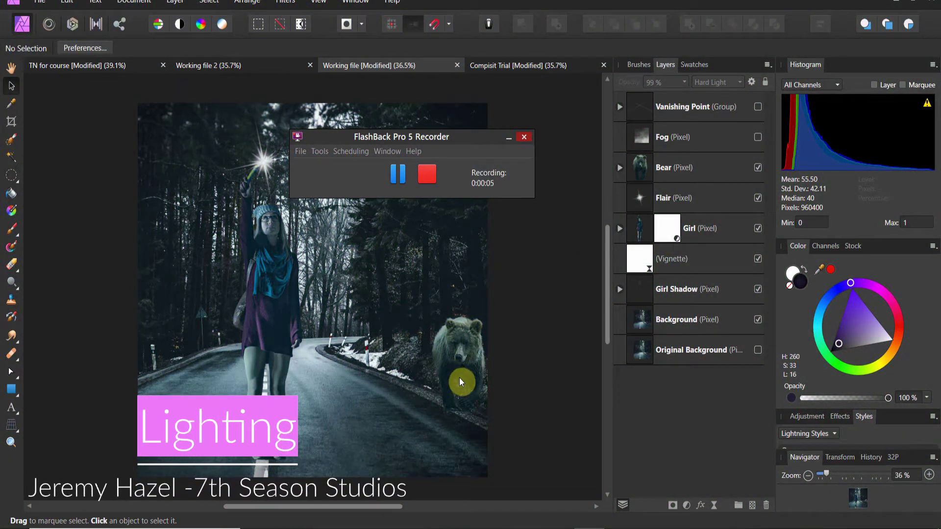
Select the Girl Shadow pixel layer in the Layers panel
click(509, 138)
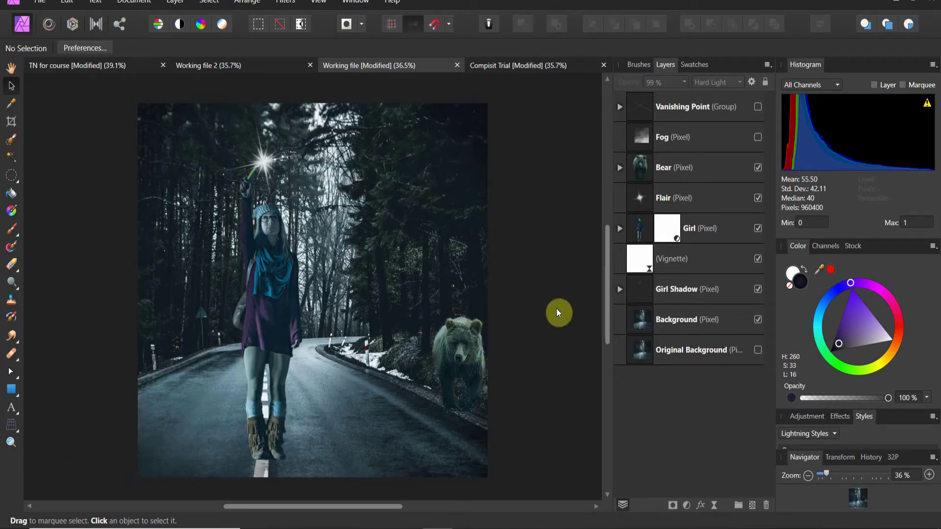
click(646, 289)
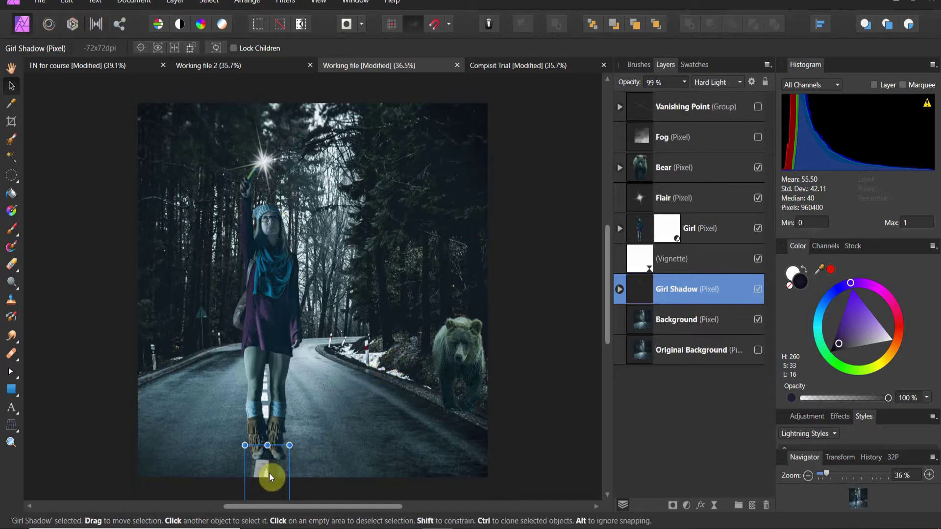
Expand Girl Shadow to inspect its Gaussian Blur, Curves and Levels adjustments, then collapse it
click(651, 288)
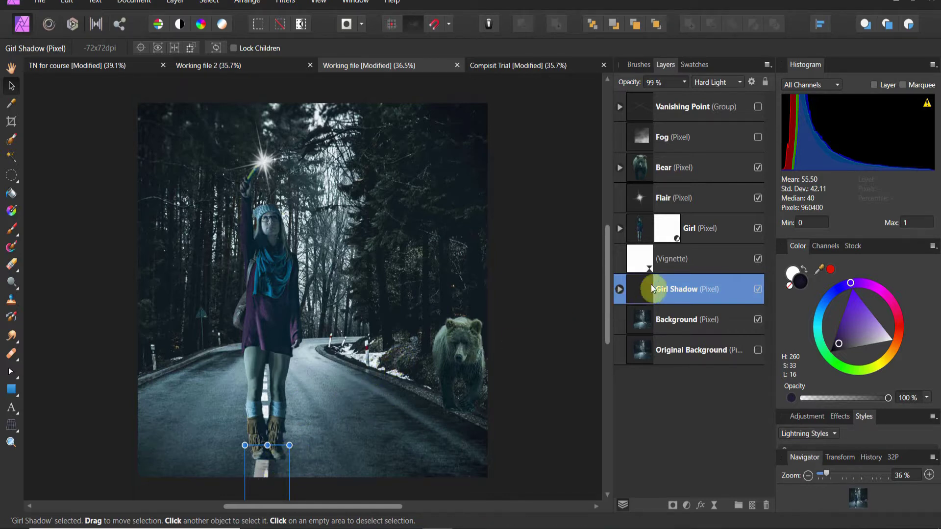
click(620, 289)
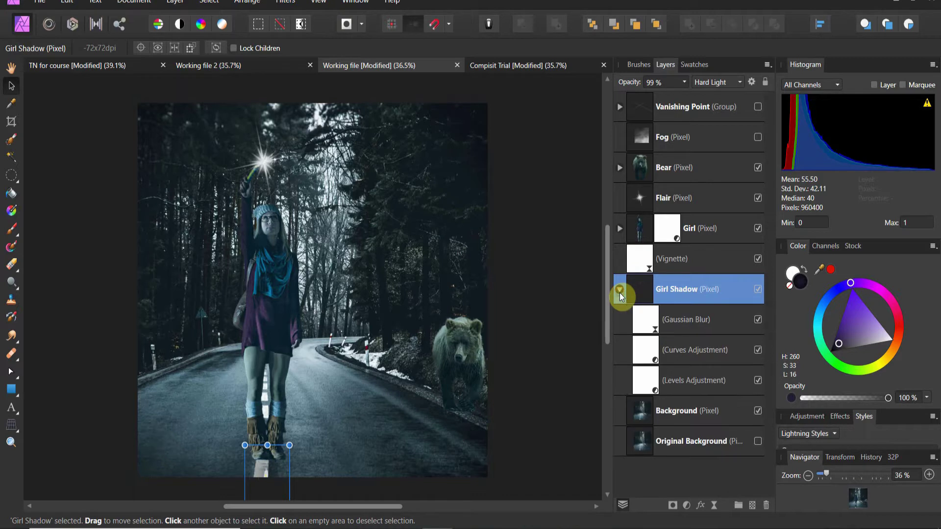
click(672, 322)
click(680, 348)
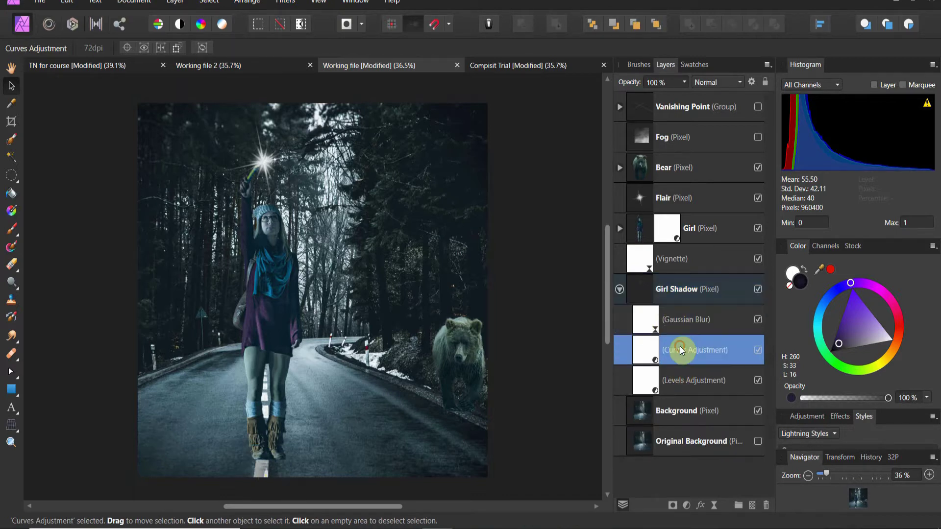
click(675, 379)
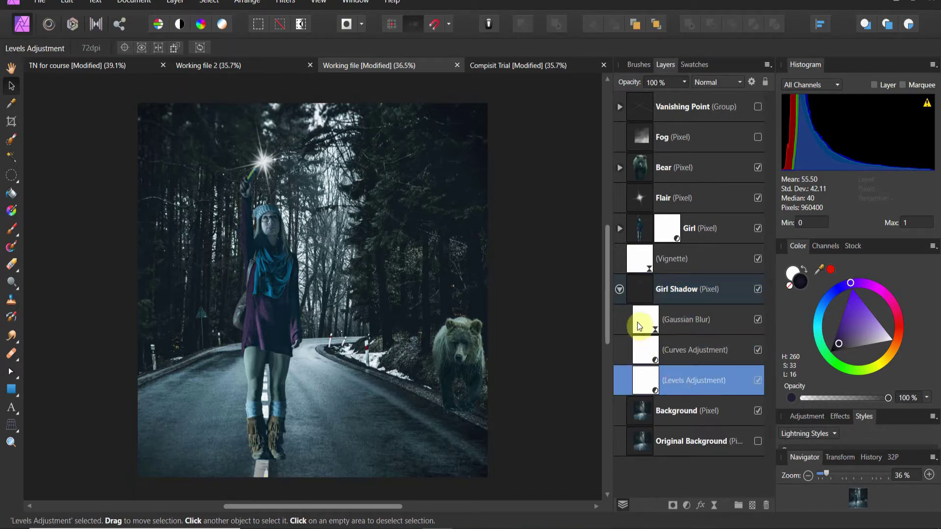
click(620, 290)
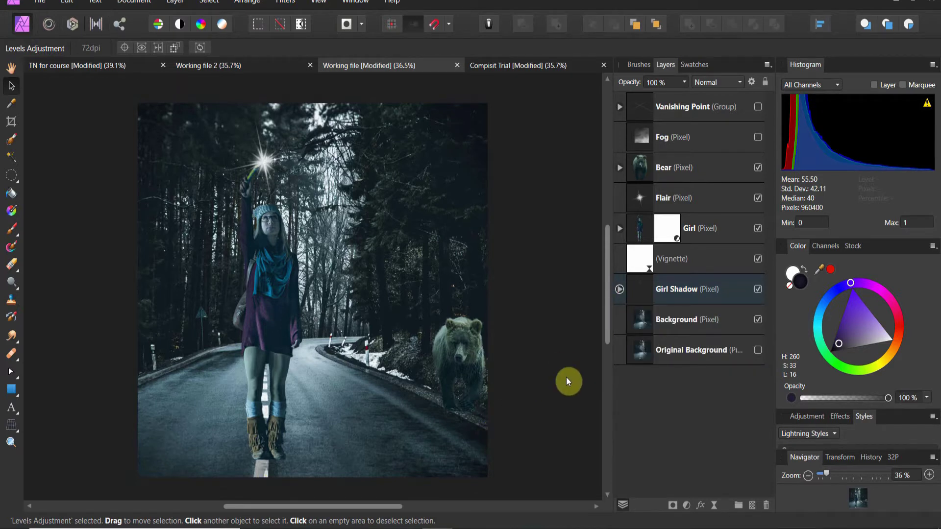
Drag the girl's shadow up onto the road beside her
click(263, 465)
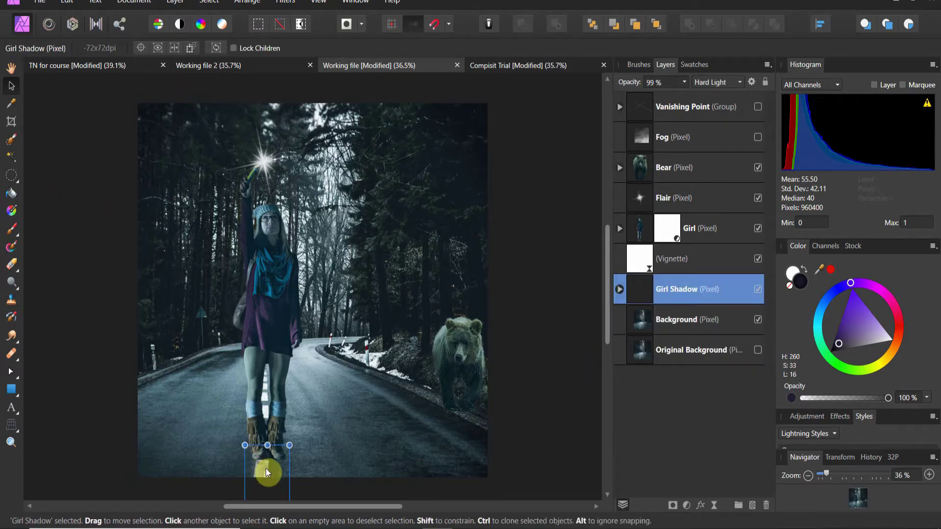
drag(266, 469, 330, 357)
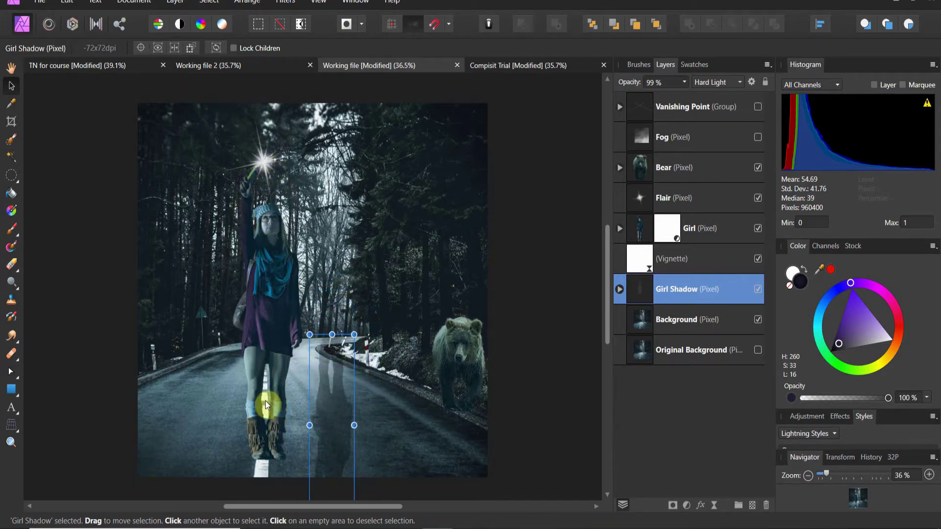
drag(357, 395, 340, 303)
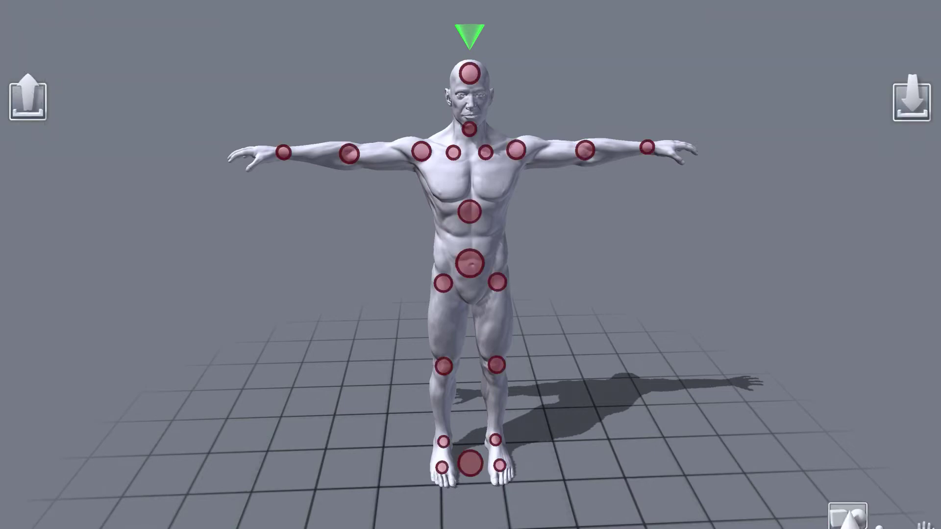
Raise the figure's arm from the T-pose so the forearm arches overhead, using the shoulder, elbow and wrist joints
click(421, 151)
mouse_move(349, 154)
mouse_down()
mouse_move(348, 130)
mouse_move(372, 108)
mouse_move(412, 99)
mouse_move(399, 97)
mouse_up()
click(421, 151)
click(402, 99)
mouse_move(388, 42)
mouse_down()
mouse_move(429, 99)
mouse_move(488, 88)
mouse_move(453, 79)
mouse_move(441, 59)
mouse_move(465, 59)
mouse_up()
click(429, 102)
click(402, 99)
click(417, 81)
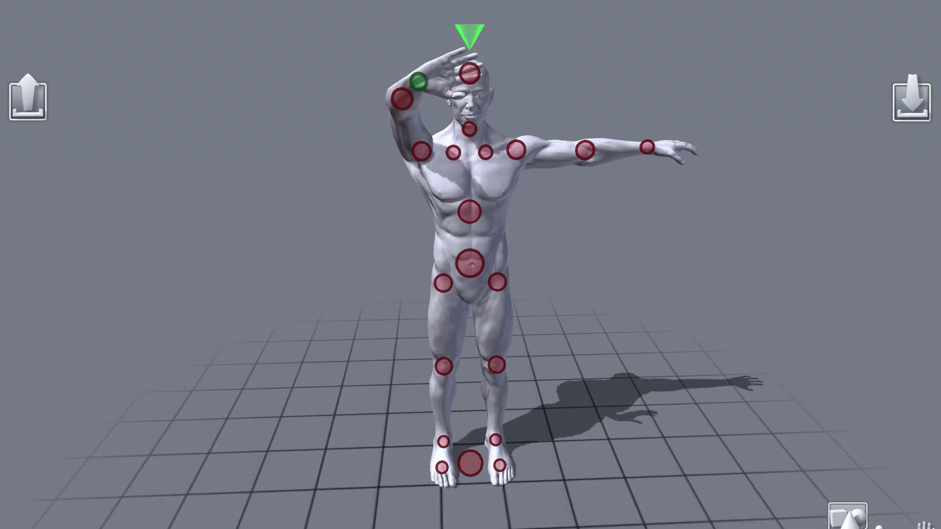
click(421, 152)
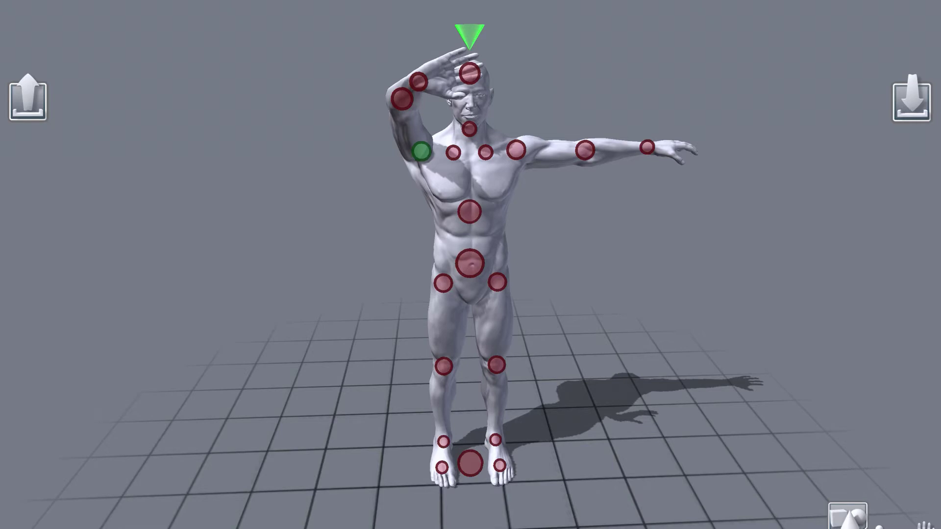
mouse_move(456, 59)
mouse_down()
mouse_move(498, 84)
mouse_move(472, 42)
mouse_move(495, 44)
mouse_move(482, 29)
mouse_up()
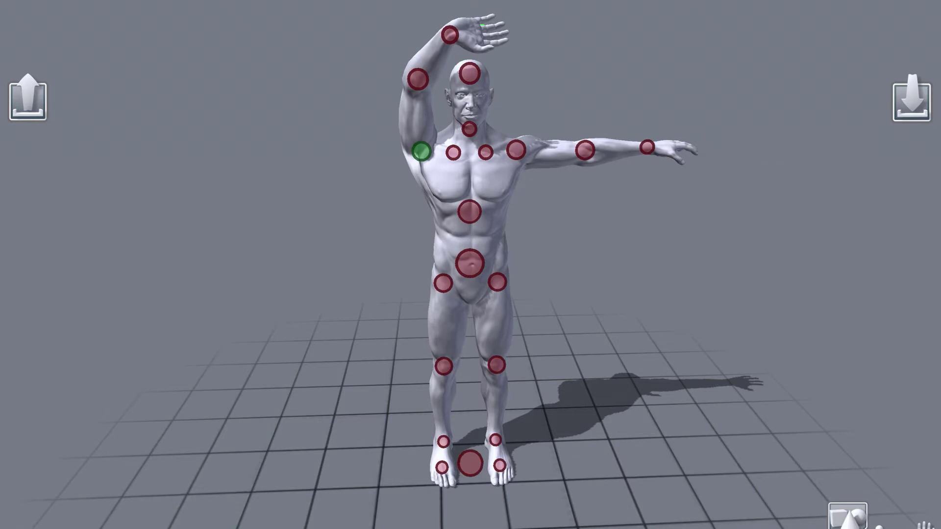
drag(483, 25, 480, 24)
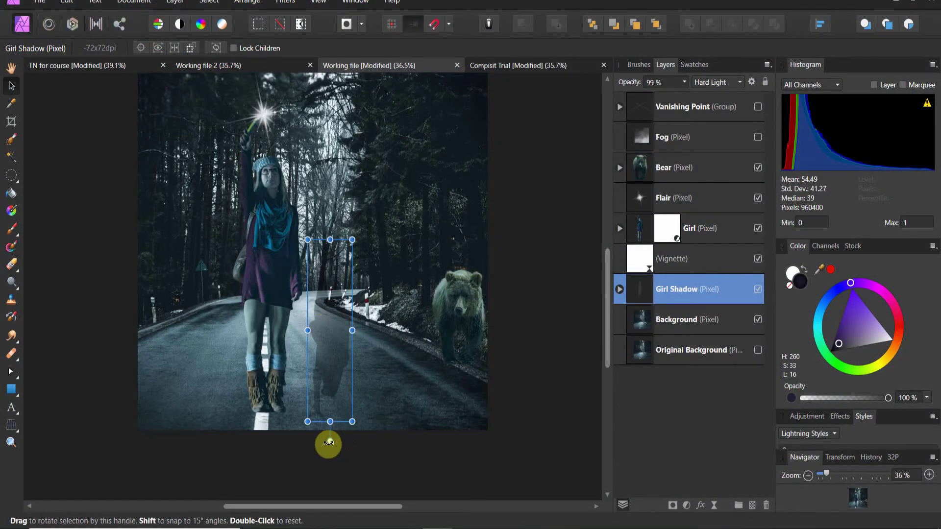
Rotate the shadow about 24 degrees, shift it left to her feet, and shorten it
drag(329, 442, 400, 167)
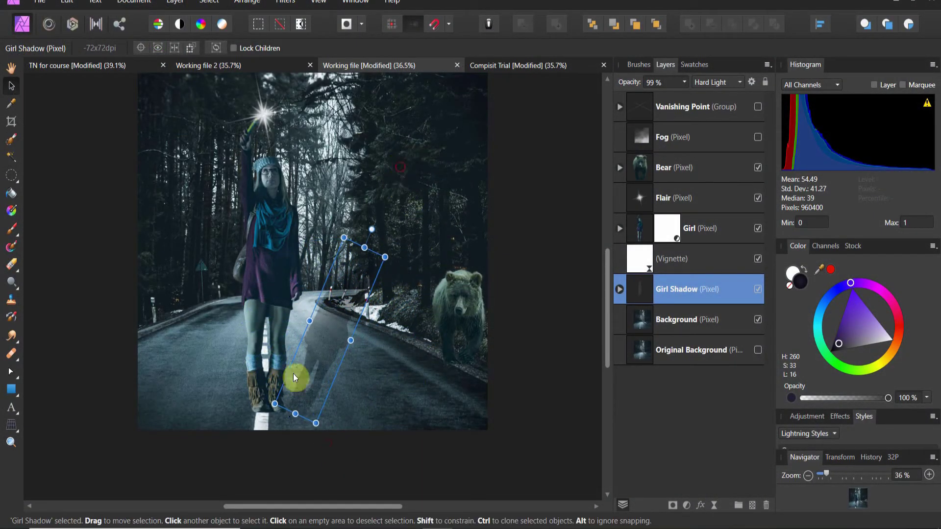
drag(286, 393, 266, 396)
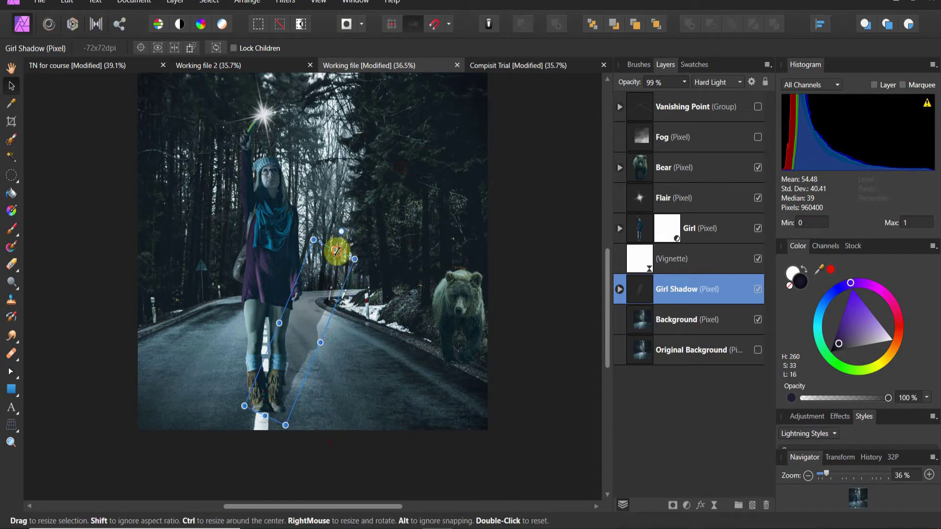
drag(333, 250, 324, 315)
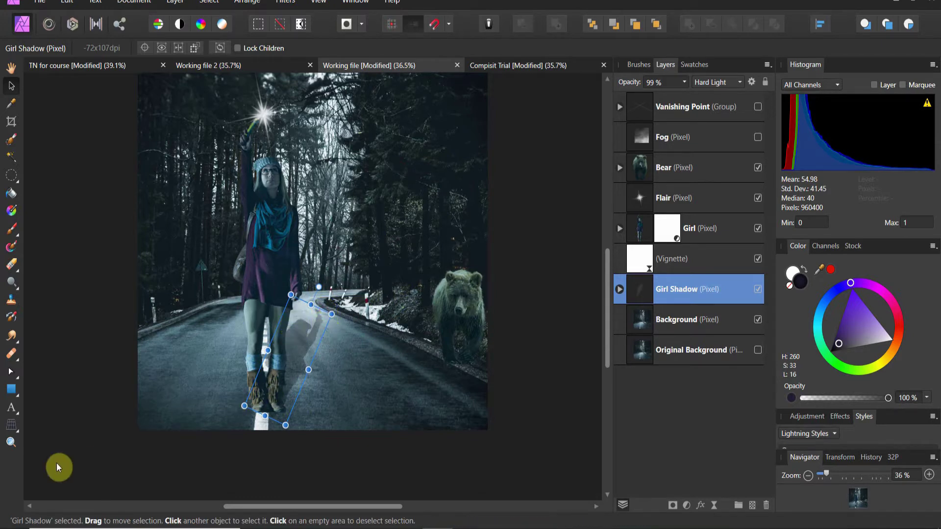
Perspective-warp the shadow flat along the road, stretching right from her feet, and apply it
click(14, 424)
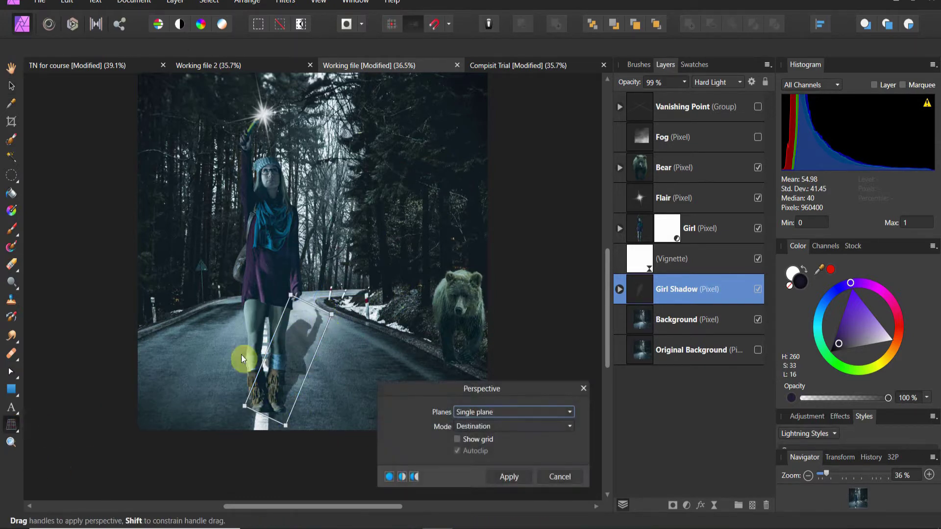
drag(336, 315, 382, 334)
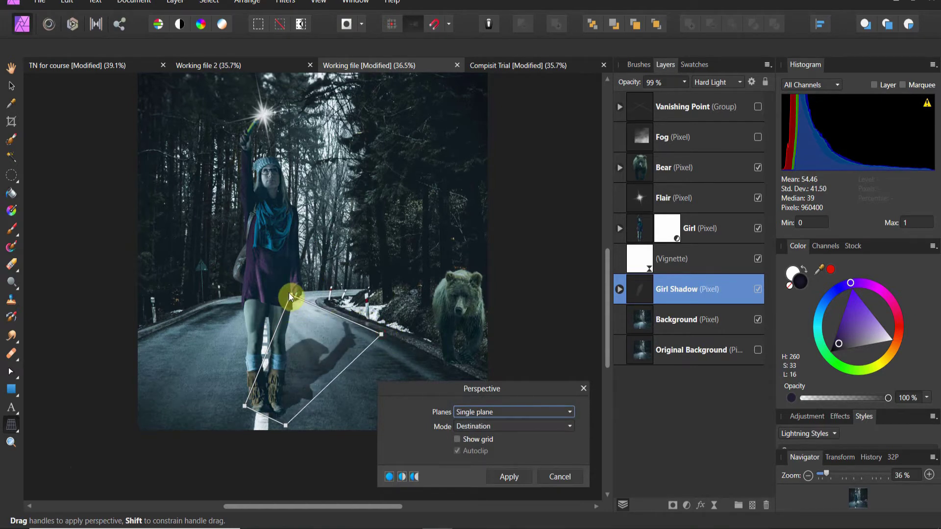
drag(290, 294, 333, 315)
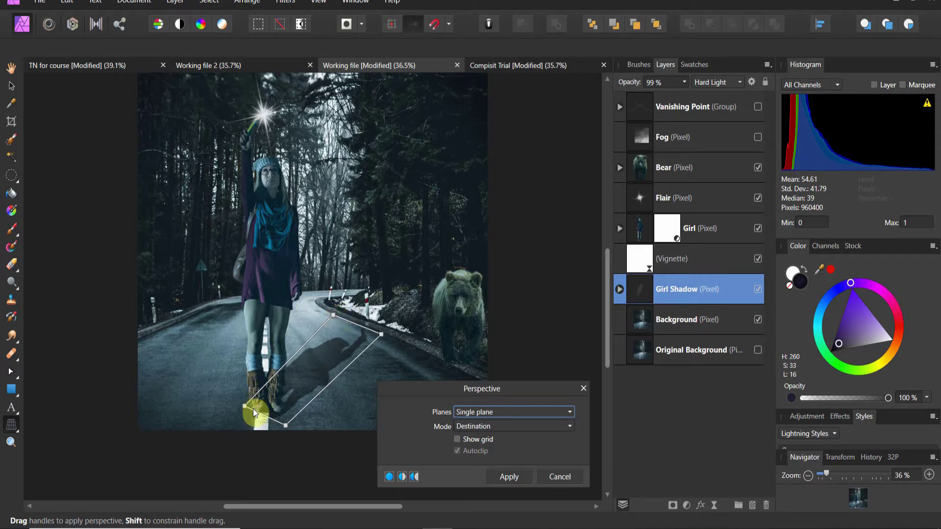
drag(284, 424, 279, 416)
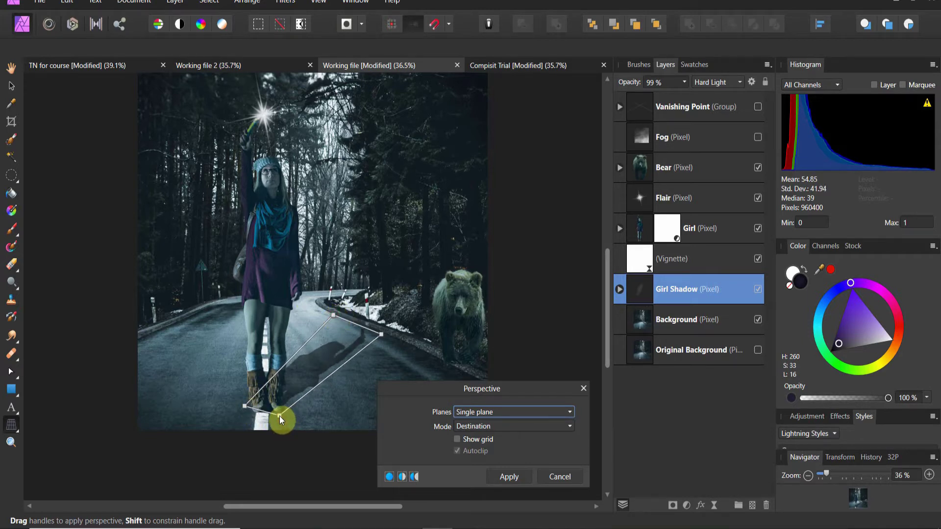
drag(333, 316, 331, 310)
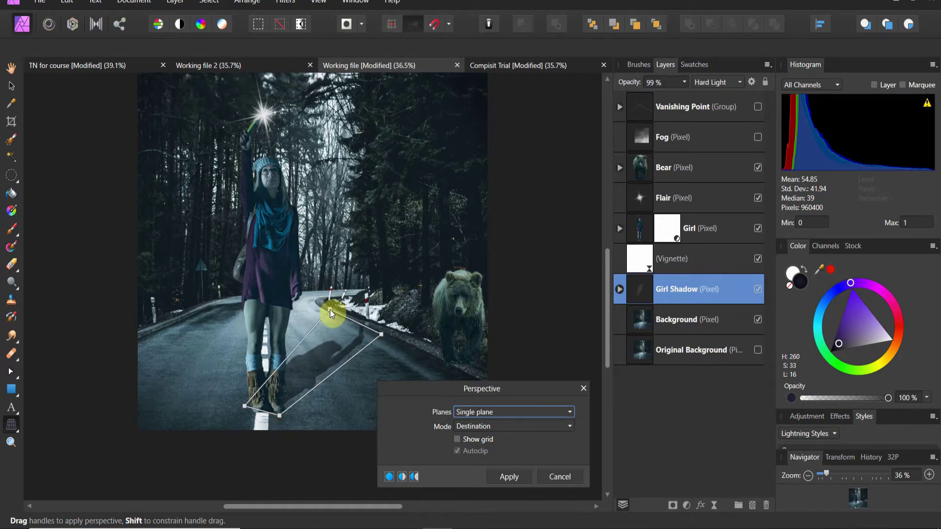
click(529, 469)
click(516, 479)
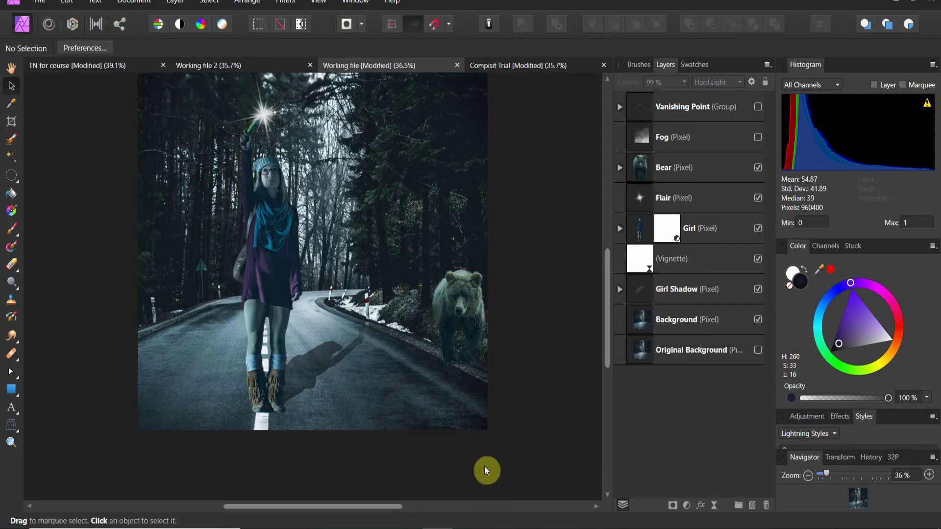
Lower the shadow's opacity and set its Gaussian Blur radius to about 275 px
click(643, 289)
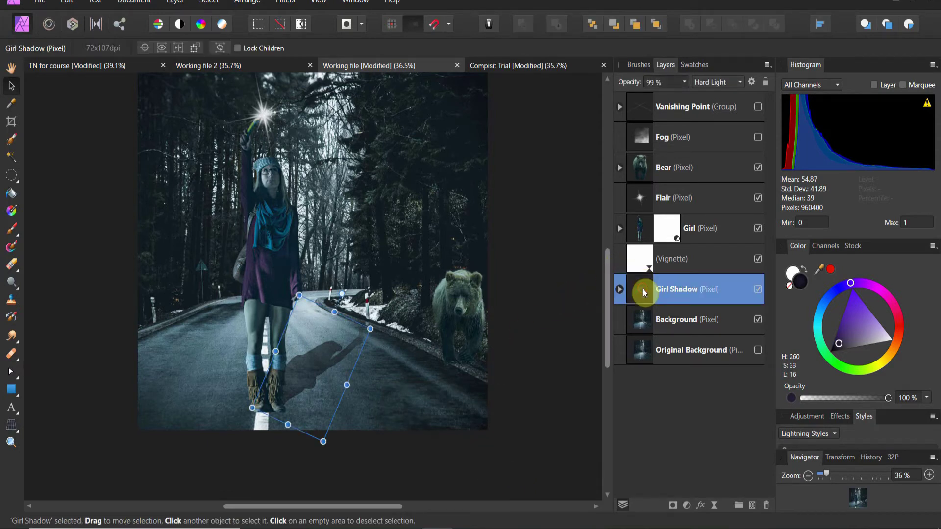
click(683, 83)
drag(686, 95, 662, 103)
click(620, 290)
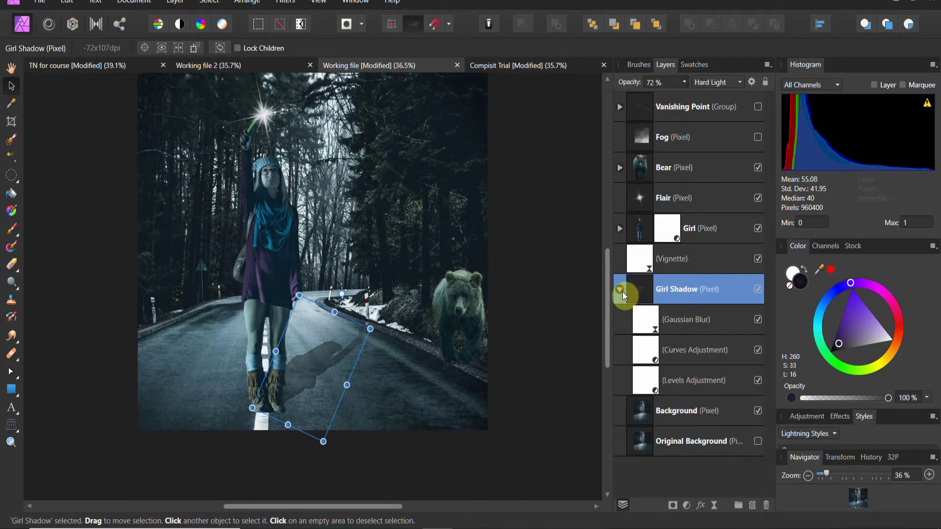
click(643, 323)
double_click(648, 321)
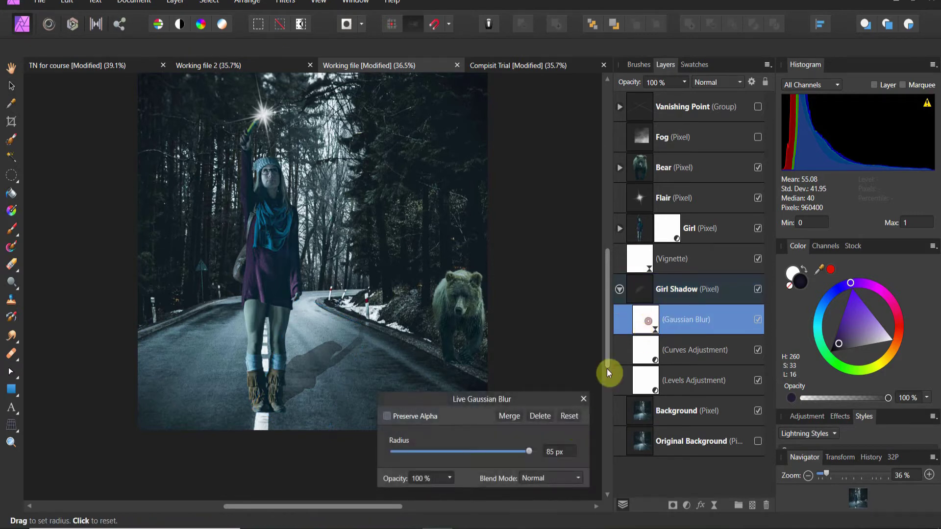
click(555, 450)
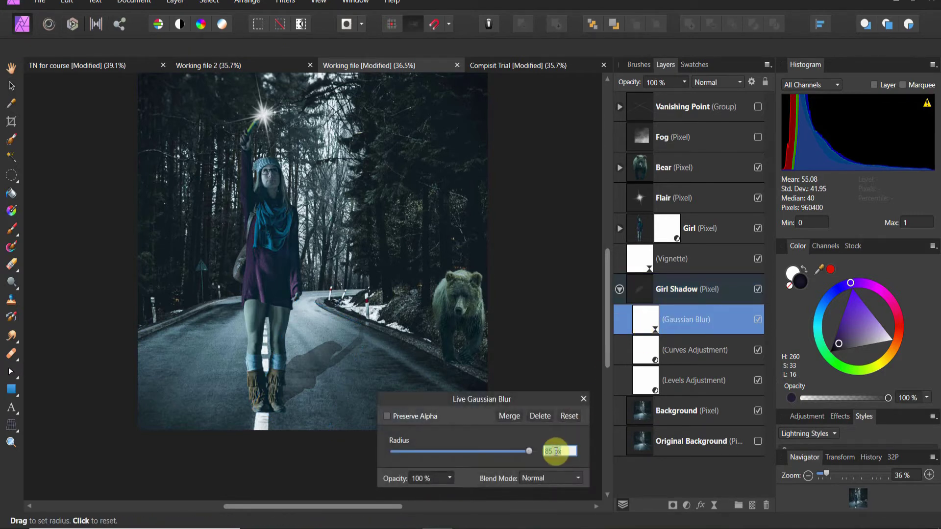
text(300)
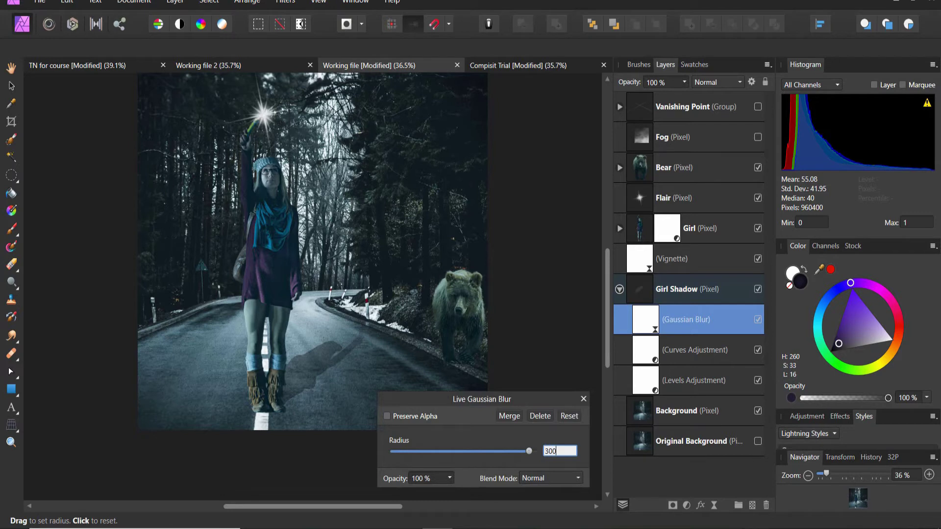
drag(555, 452, 557, 442)
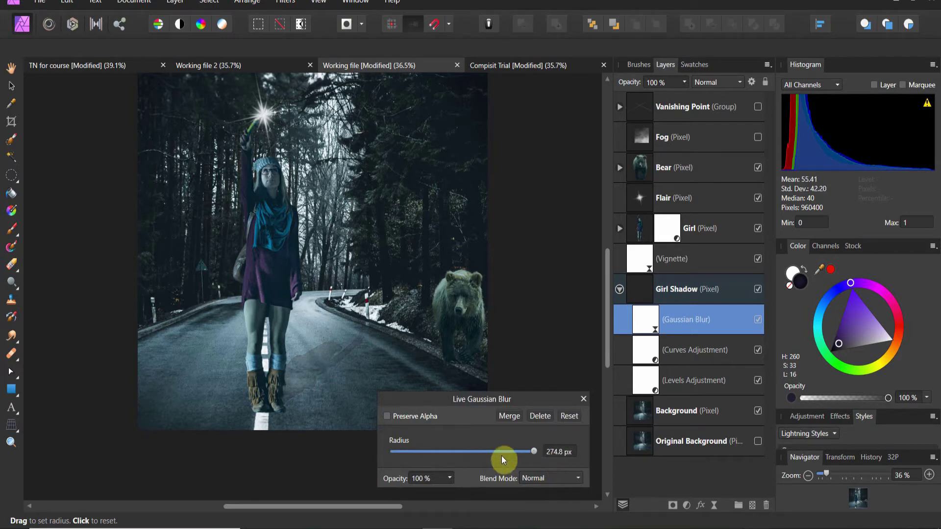
click(585, 400)
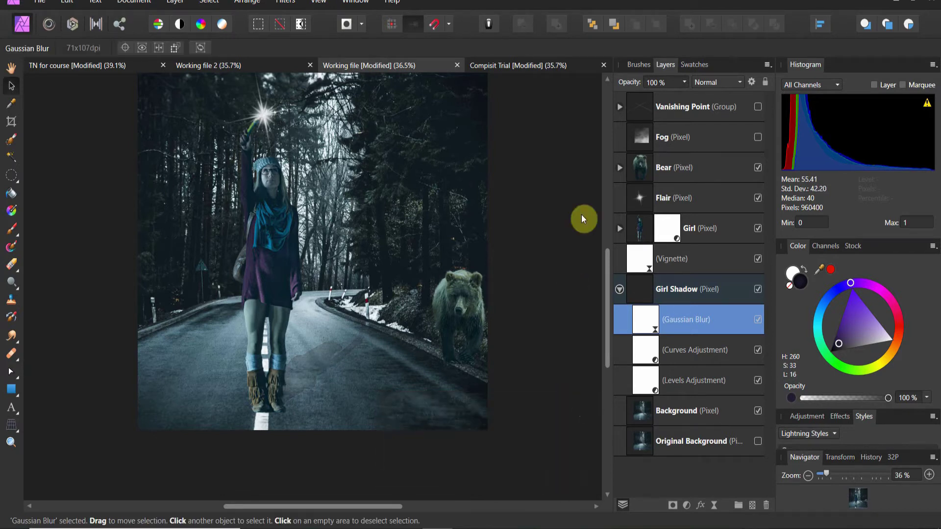
Set the Girl Shadow layer to 100% opacity and deselect
click(649, 284)
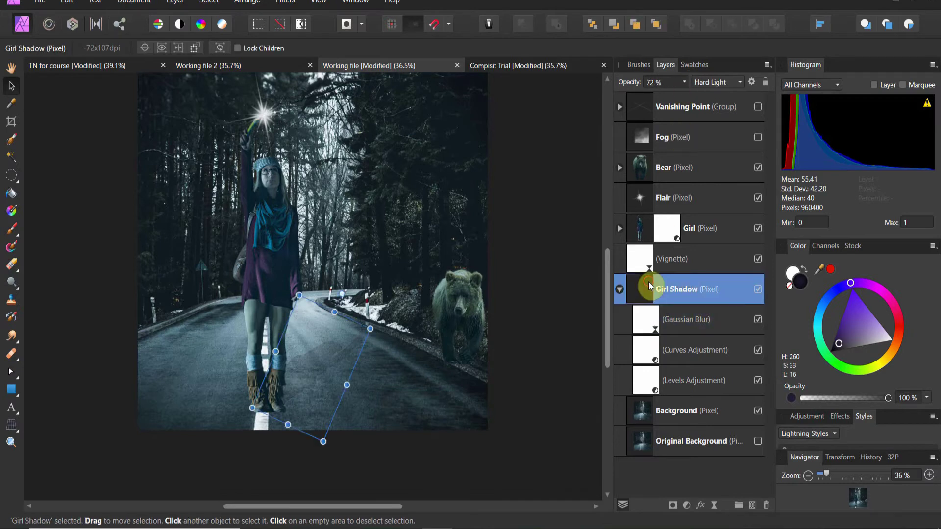
click(684, 82)
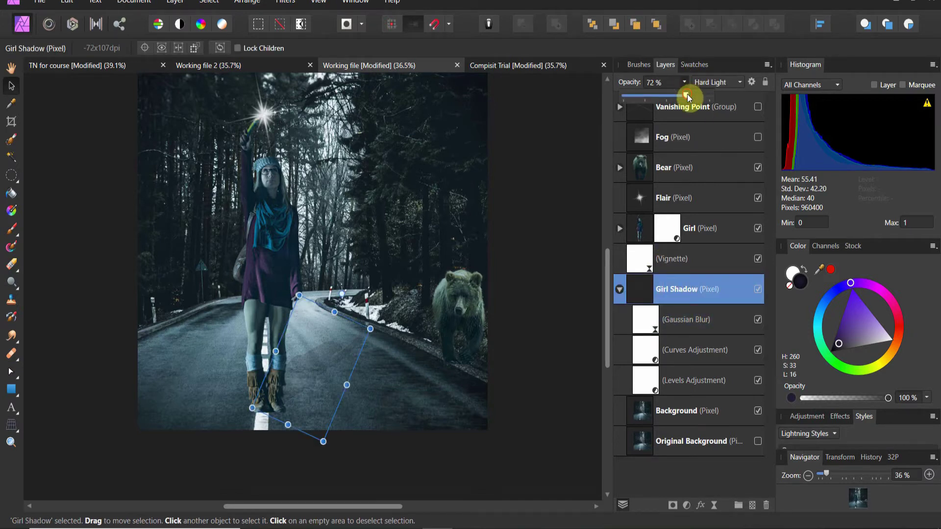
drag(687, 93, 709, 96)
click(573, 216)
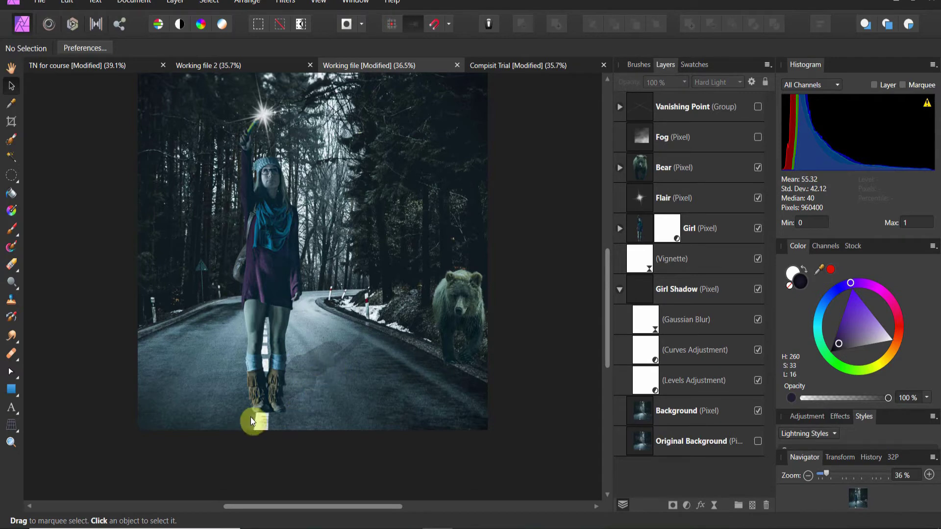
Draw an ellipse around the girl's feet and move its layer just above Girl Shadow
click(18, 395)
click(56, 69)
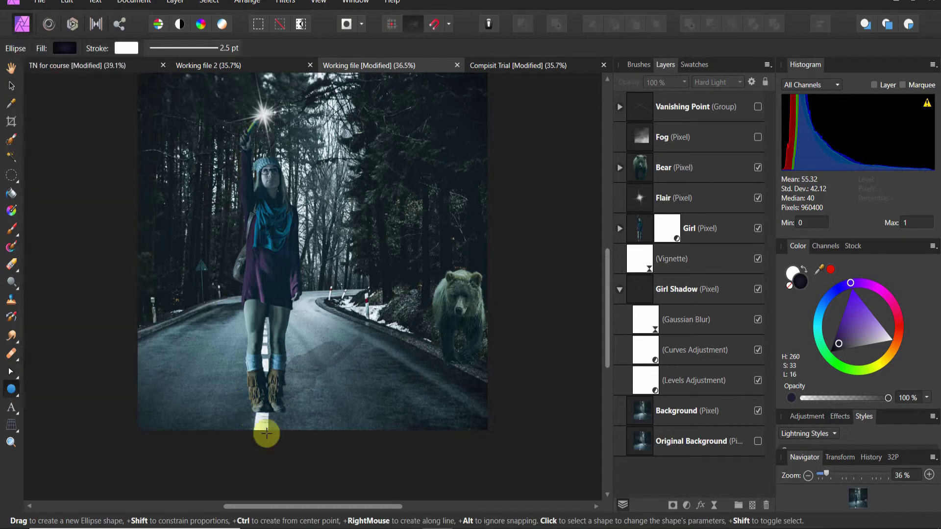
drag(237, 396, 291, 415)
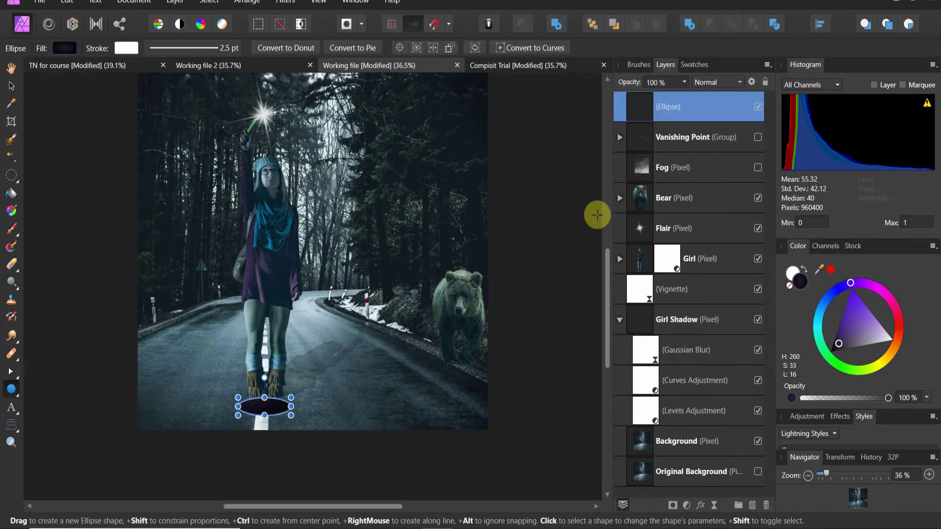
drag(648, 285, 633, 311)
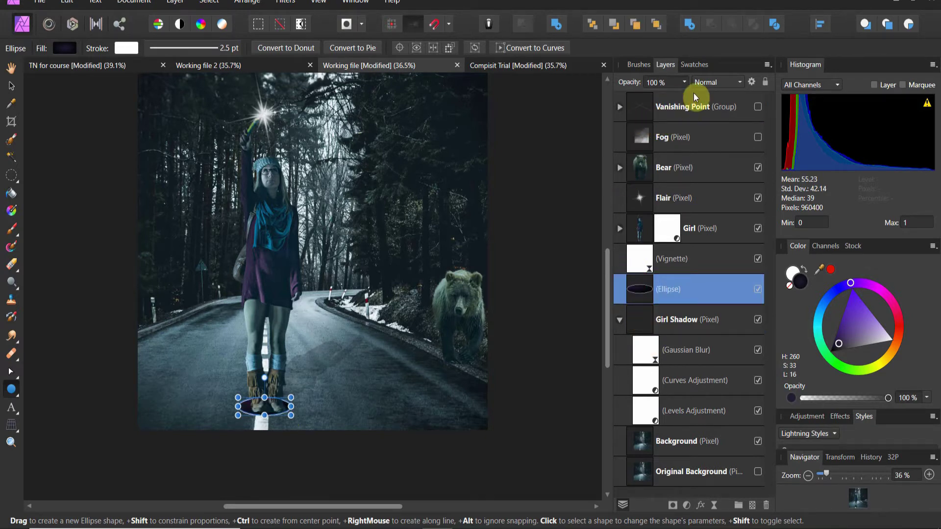
click(175, 2)
Add a Live Gaussian Blur of about 20 px and nest it inside the Ellipse layer
mouse_move(151, 138)
mouse_move(212, 139)
click(154, 139)
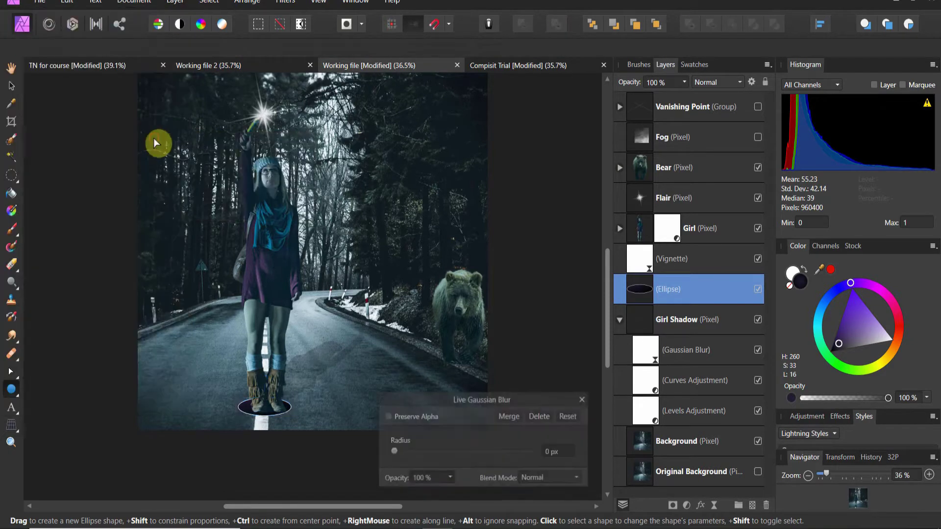
drag(393, 448, 470, 452)
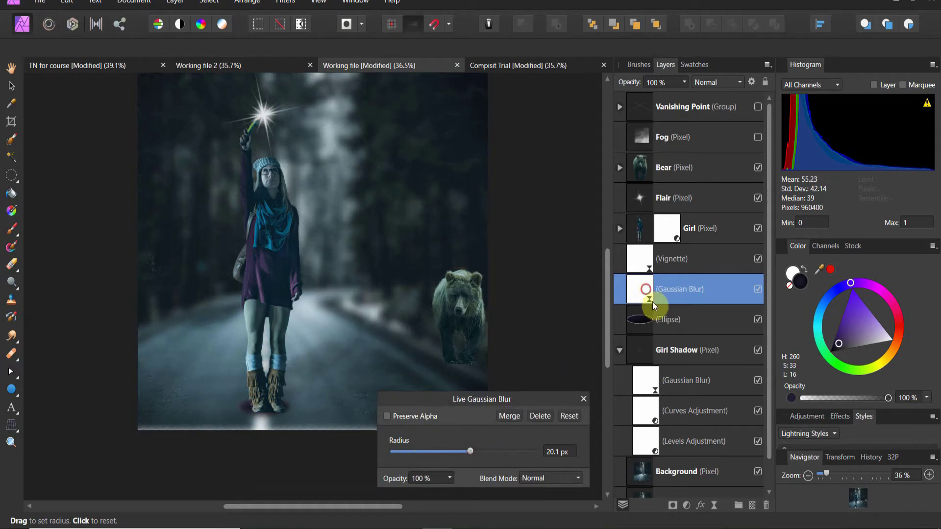
drag(654, 307, 656, 323)
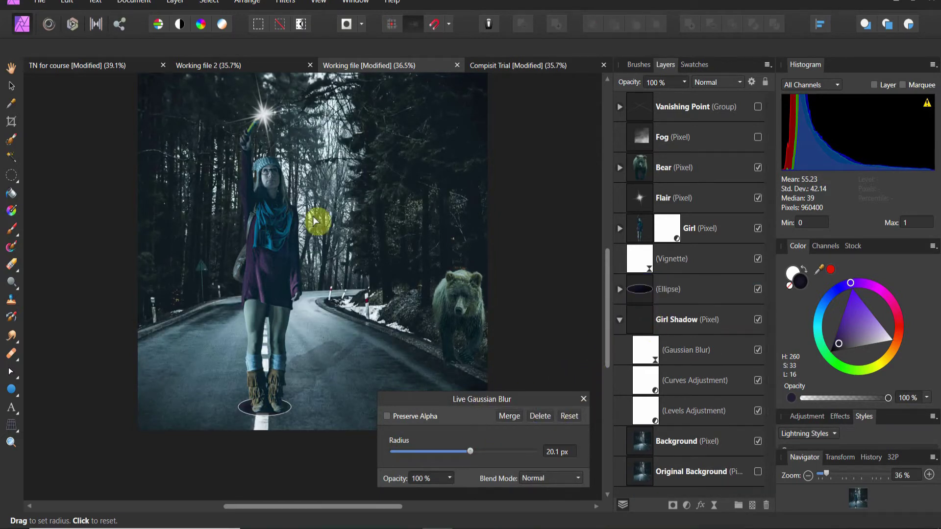
Remove the ellipse's white outline
click(642, 293)
key(m)
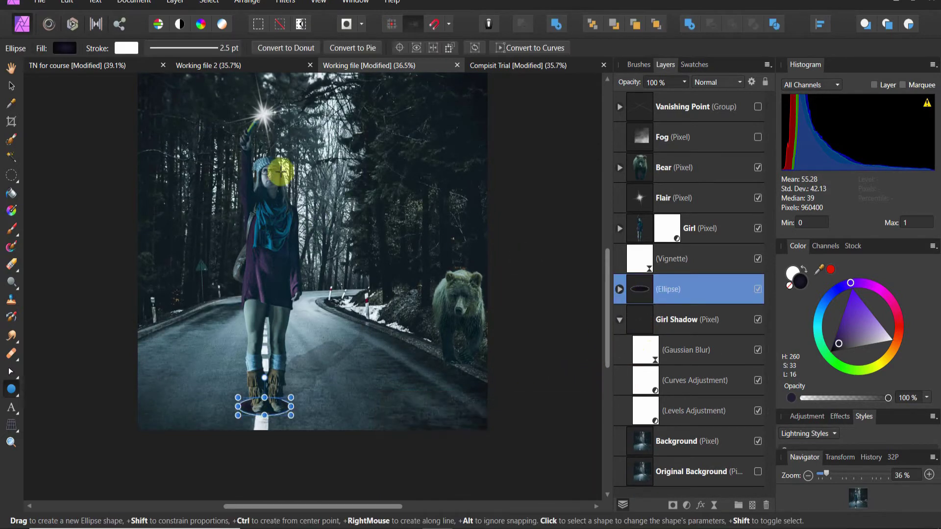
click(126, 47)
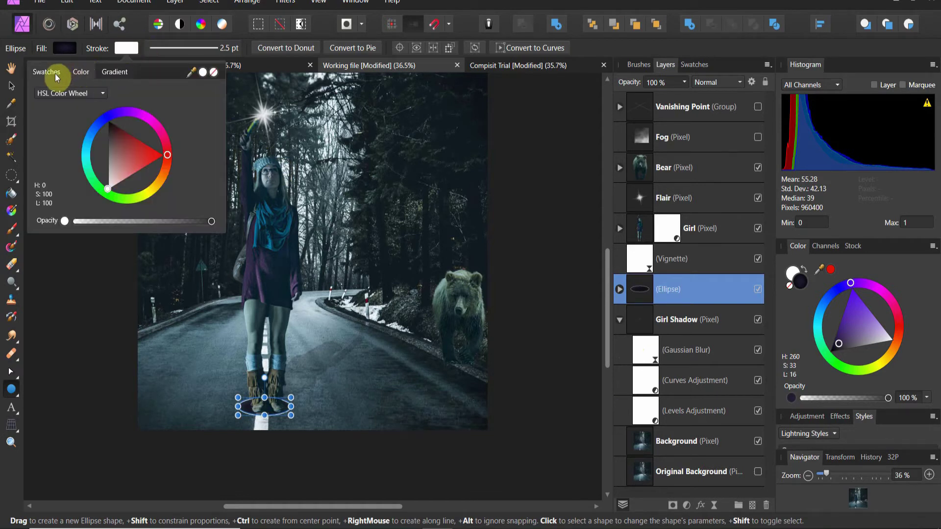
click(213, 72)
click(151, 321)
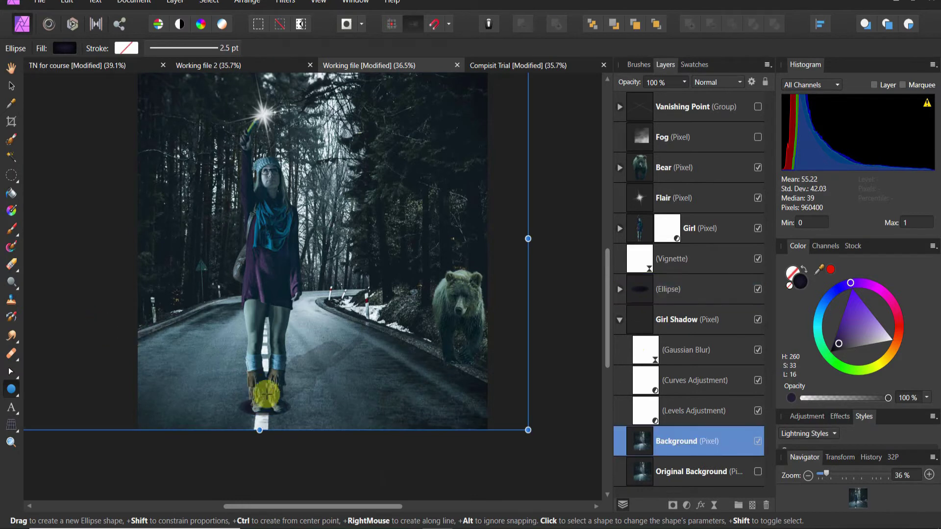
Increase the ellipse's blur radius to about 52 px
click(12, 87)
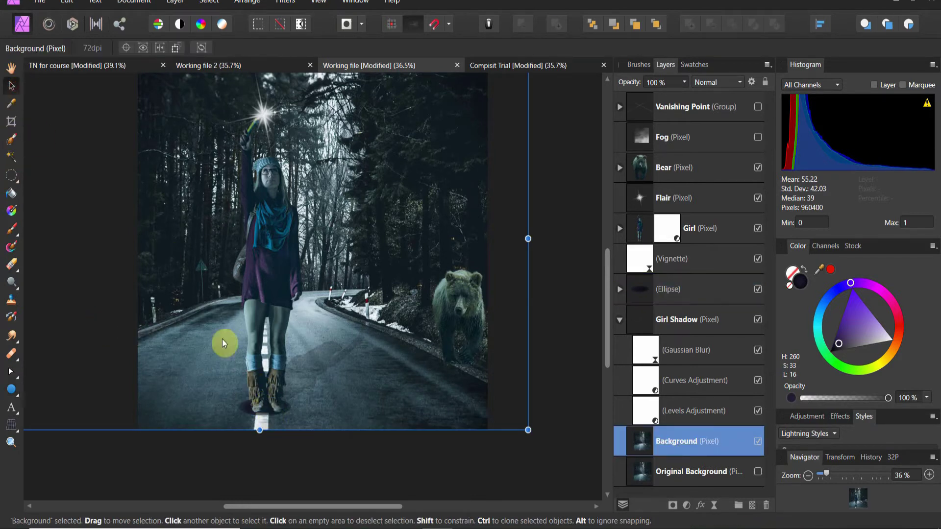
click(268, 409)
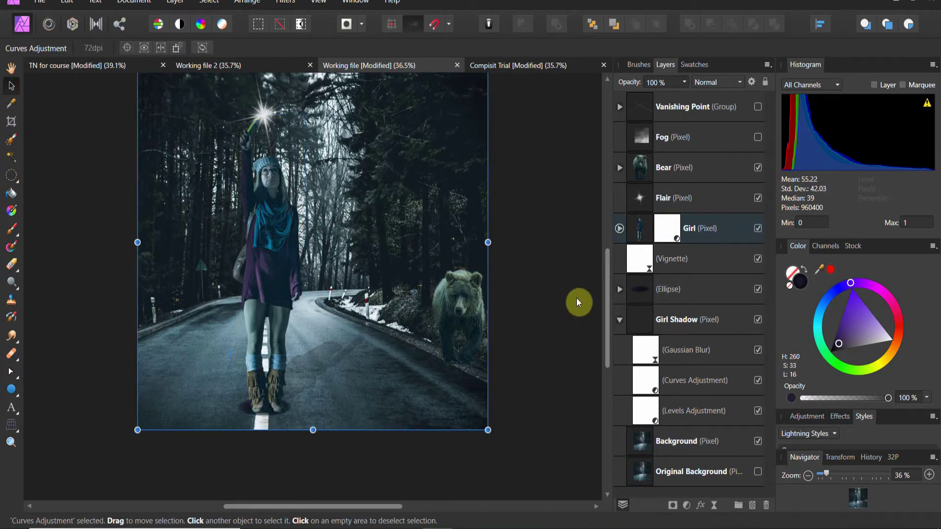
click(619, 289)
double_click(649, 315)
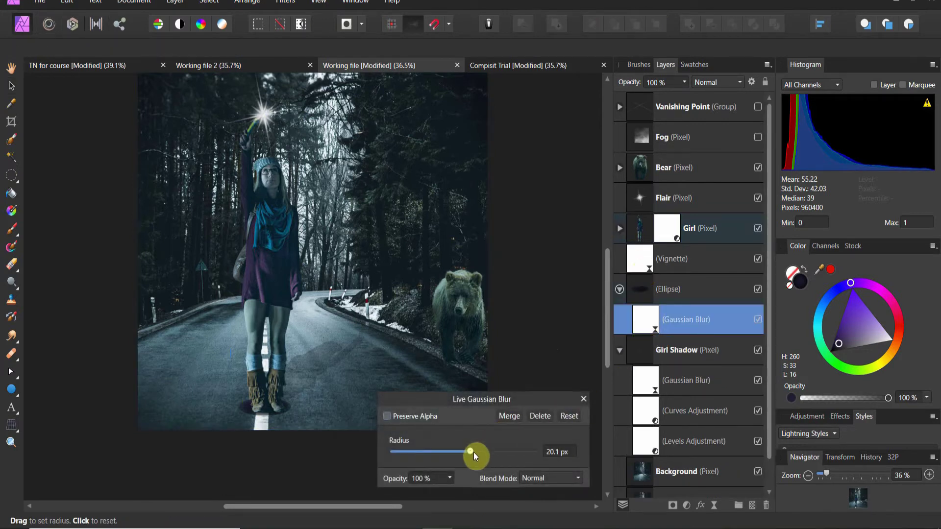
drag(473, 452, 518, 455)
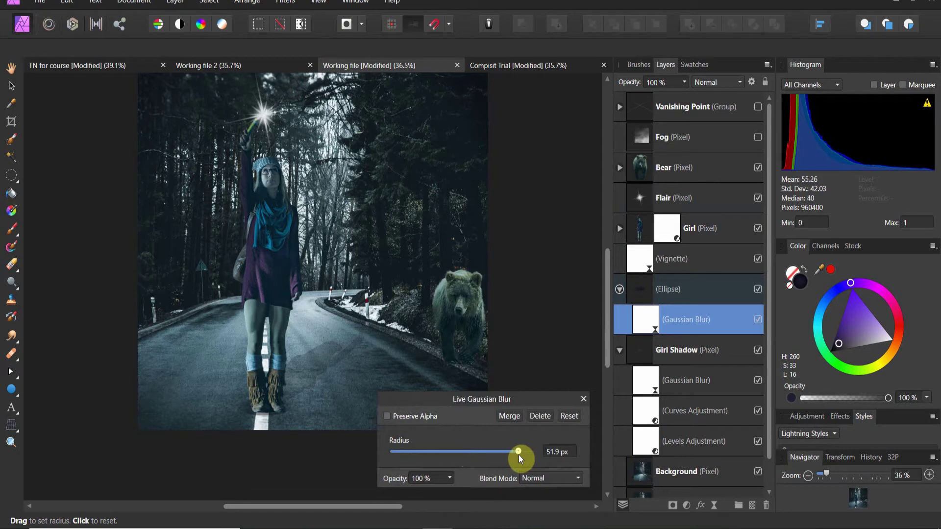
click(583, 399)
Set the ellipse's blur layer to the Color Dodge blend mode
click(684, 82)
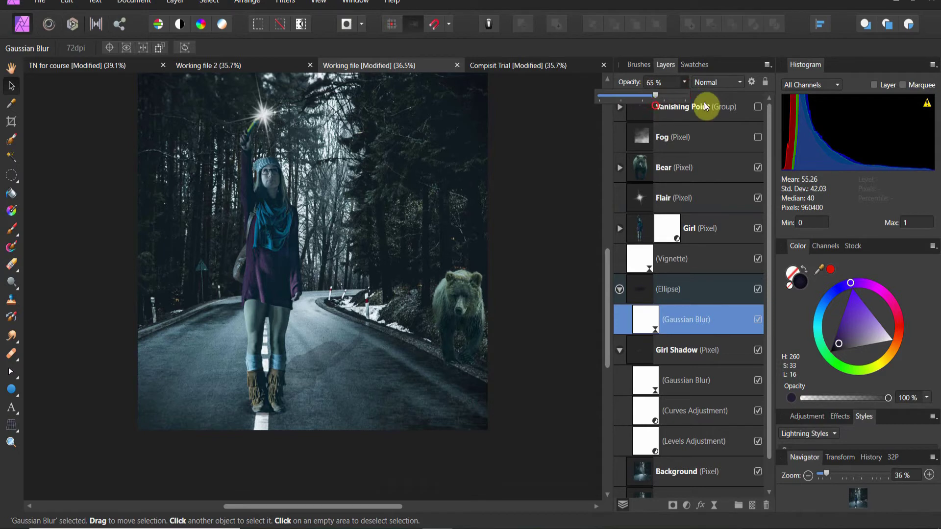
click(736, 82)
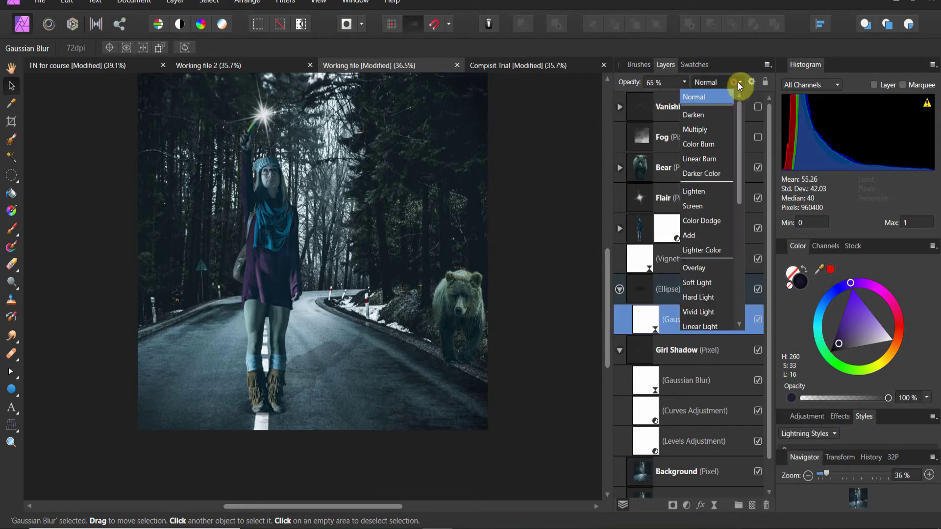
click(713, 218)
click(534, 127)
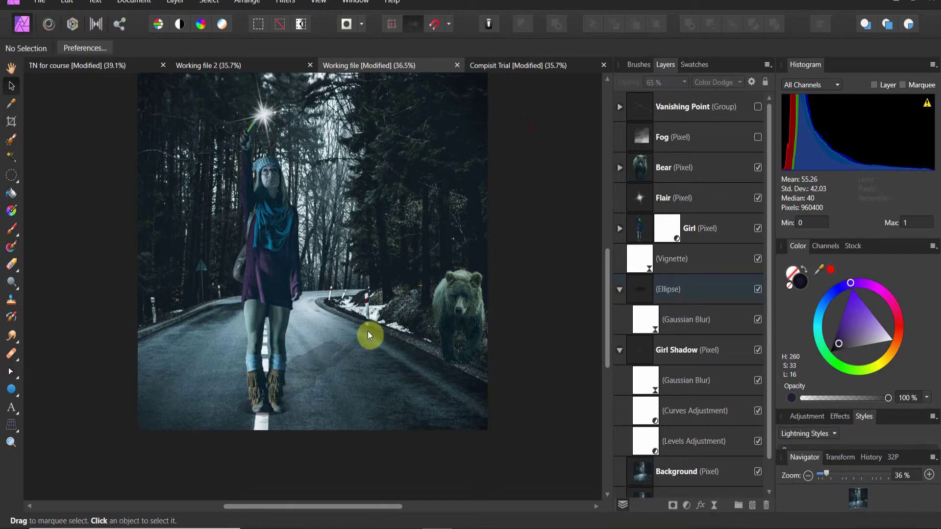
Widen the ellipse beneath the girl's feet and stretch it to 153.6 px tall
click(645, 295)
mouse_move(289, 413)
mouse_down()
mouse_move(330, 414)
mouse_move(287, 415)
mouse_up()
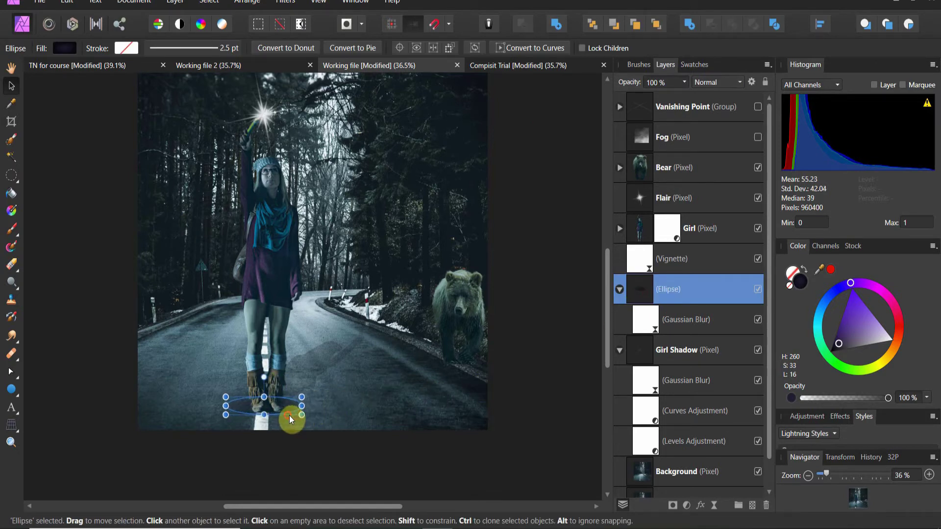
click(340, 421)
click(271, 405)
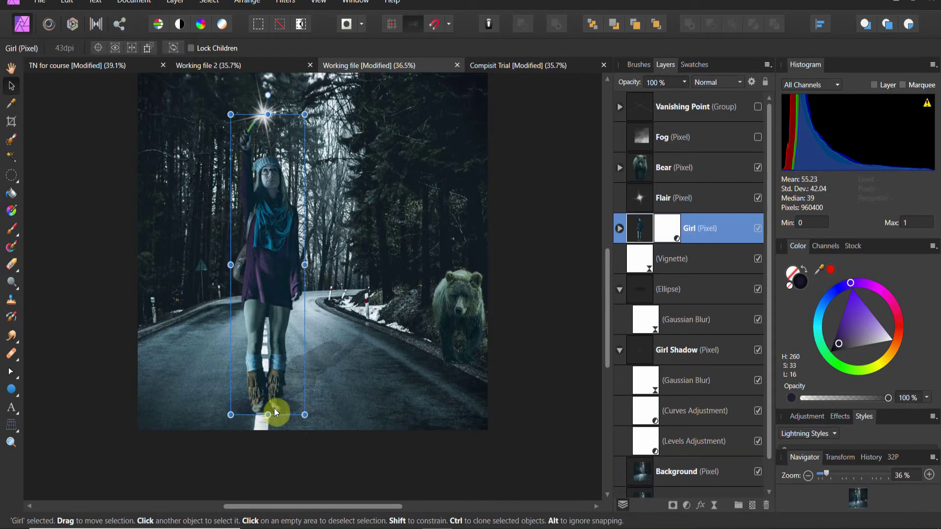
click(293, 409)
drag(263, 414, 265, 425)
Raise the ellipse's blur radius to 201.9 px
click(642, 310)
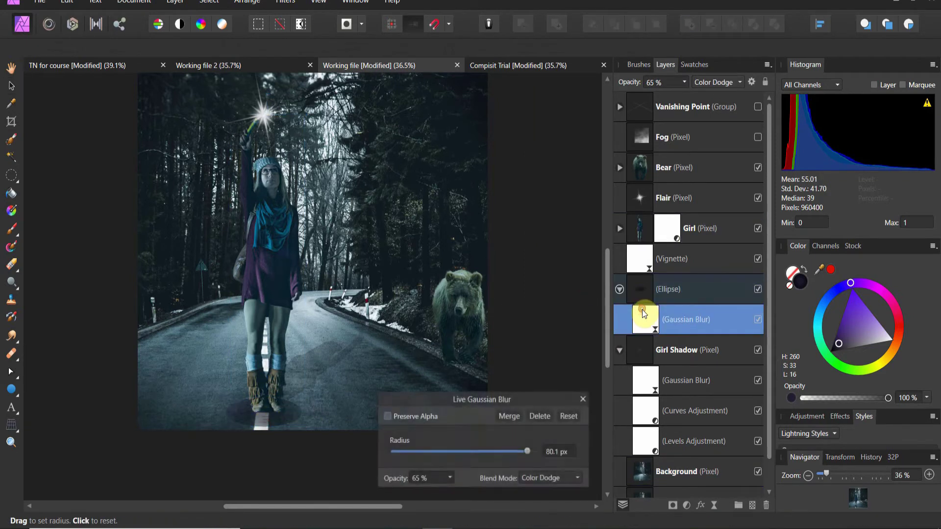
click(553, 453)
drag(553, 453, 555, 458)
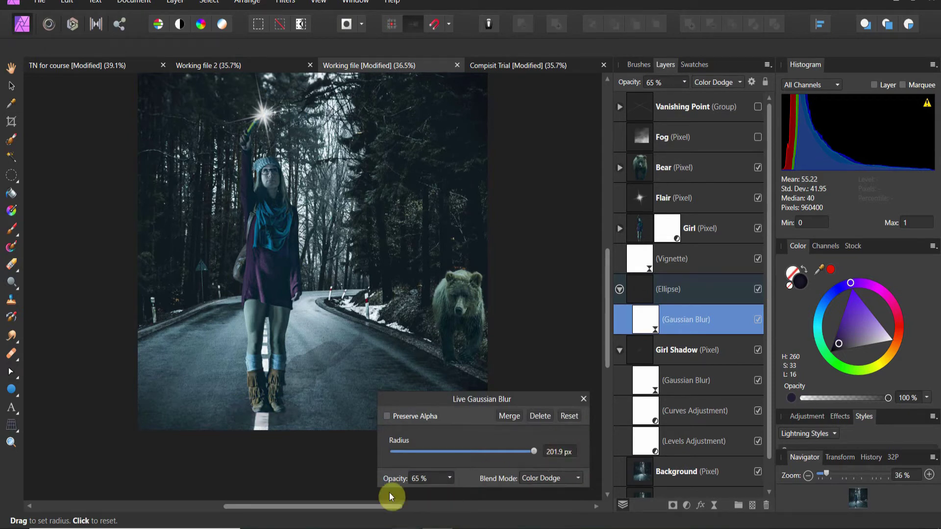
drag(377, 427, 321, 424)
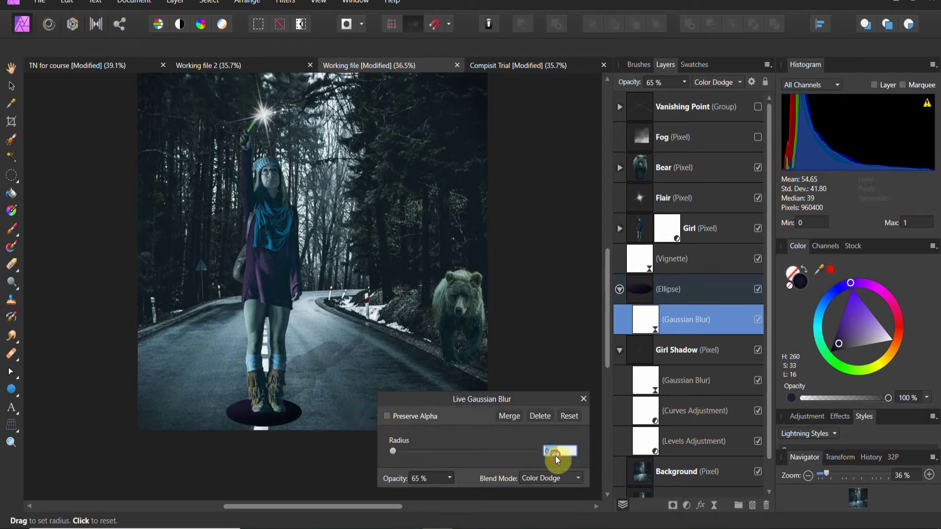
key(ctrl+z)
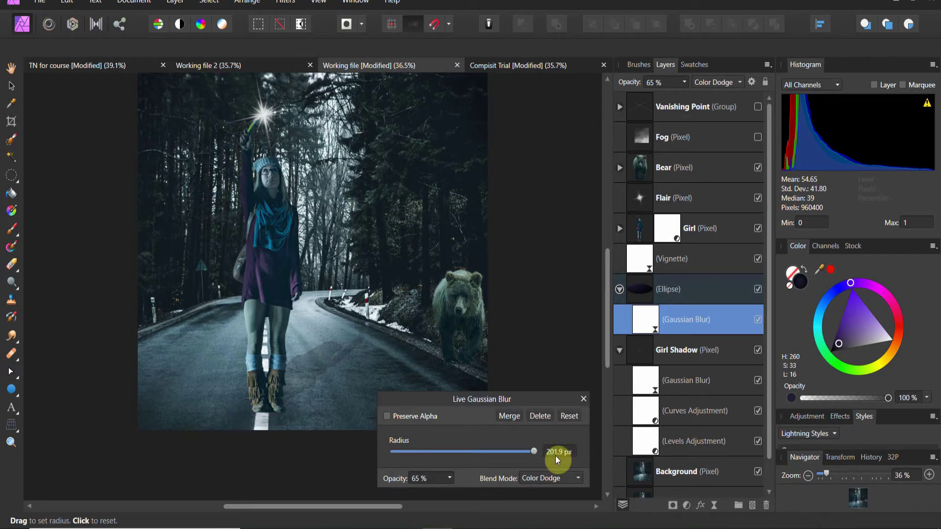
Flatten the shadow ellipse by pulling its bottom edge up, then deselect
click(11, 86)
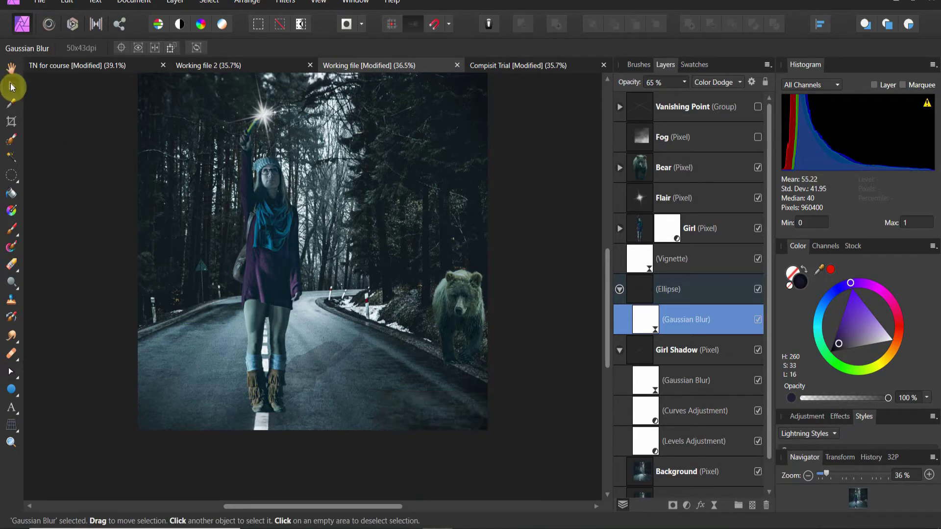
click(265, 426)
drag(264, 430, 263, 415)
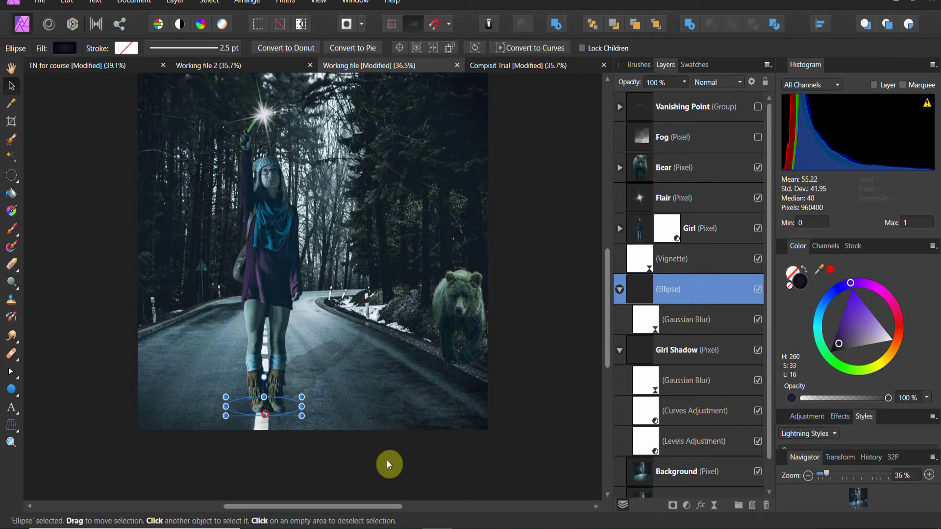
click(406, 459)
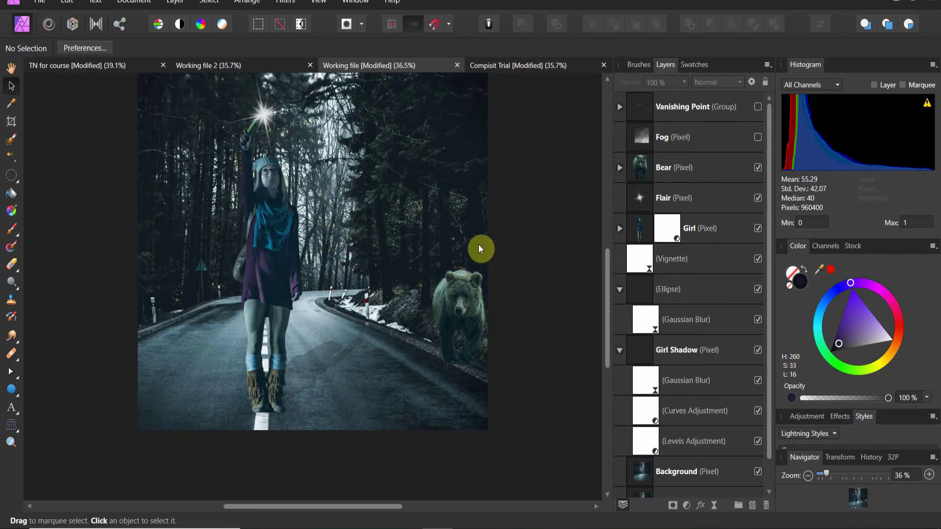
Add a Curves adjustment to the Girl layer and raise the curve to brighten
click(639, 228)
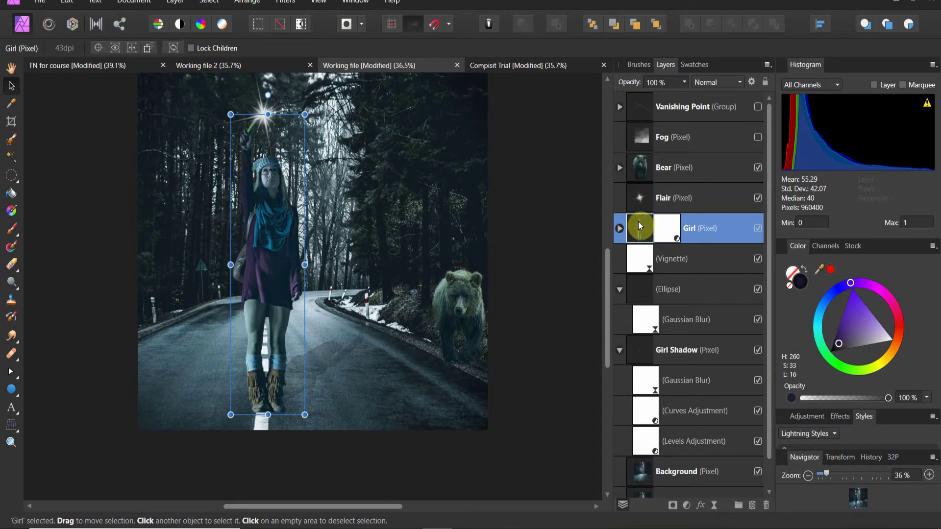
click(686, 505)
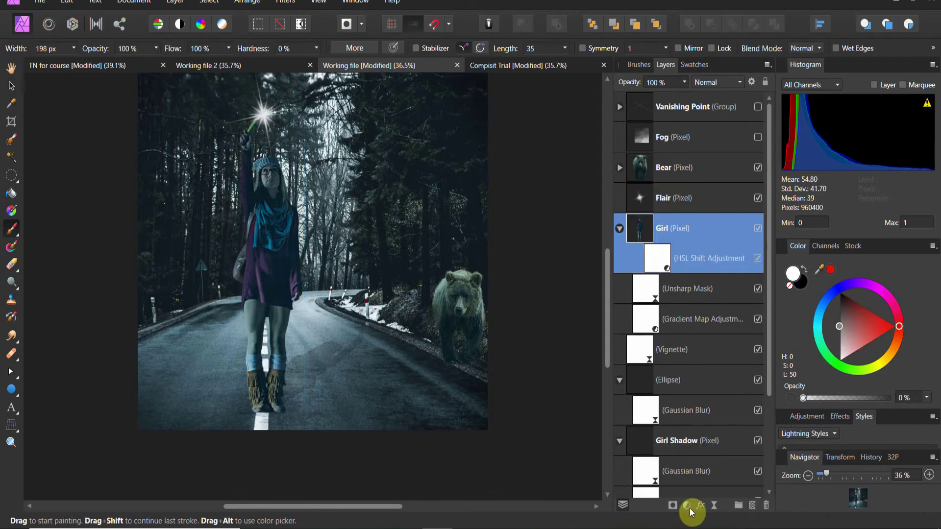
click(687, 506)
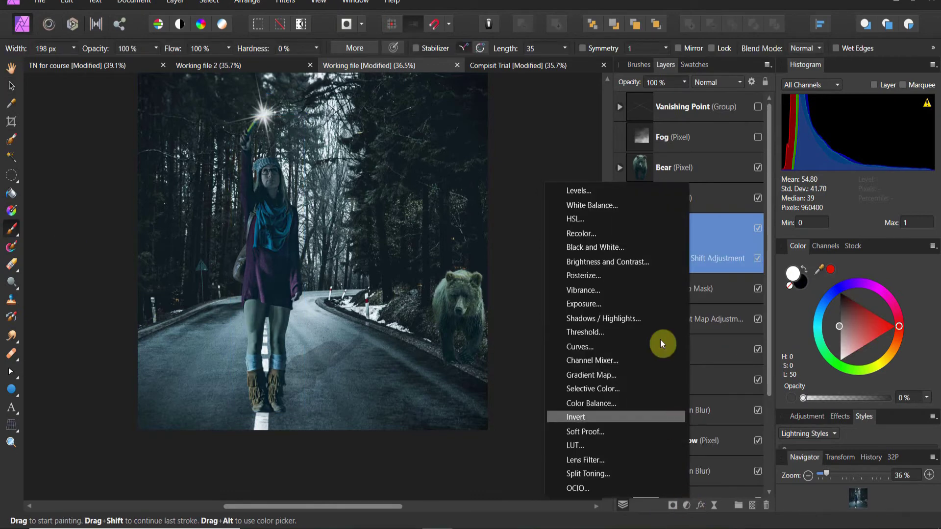
click(619, 346)
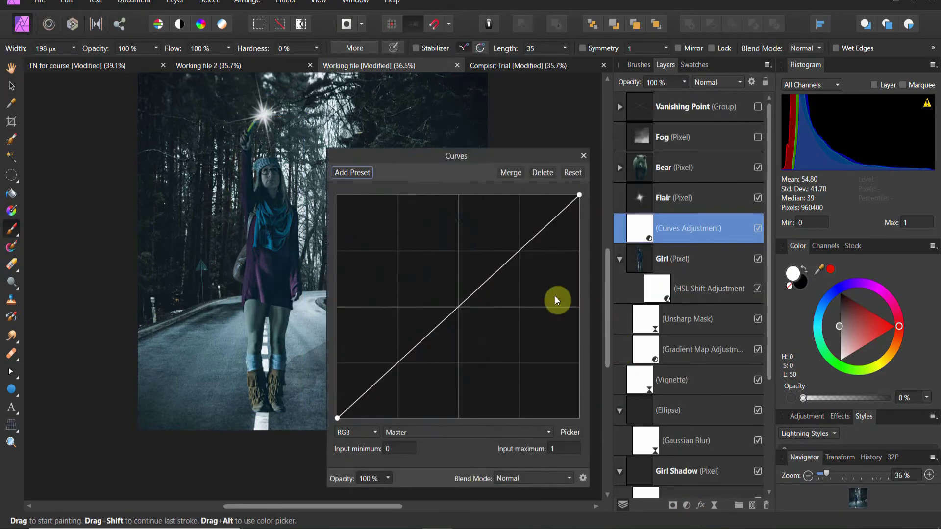
drag(518, 249, 509, 223)
mouse_move(387, 345)
mouse_down()
mouse_move(380, 315)
mouse_move(389, 332)
mouse_up()
click(582, 155)
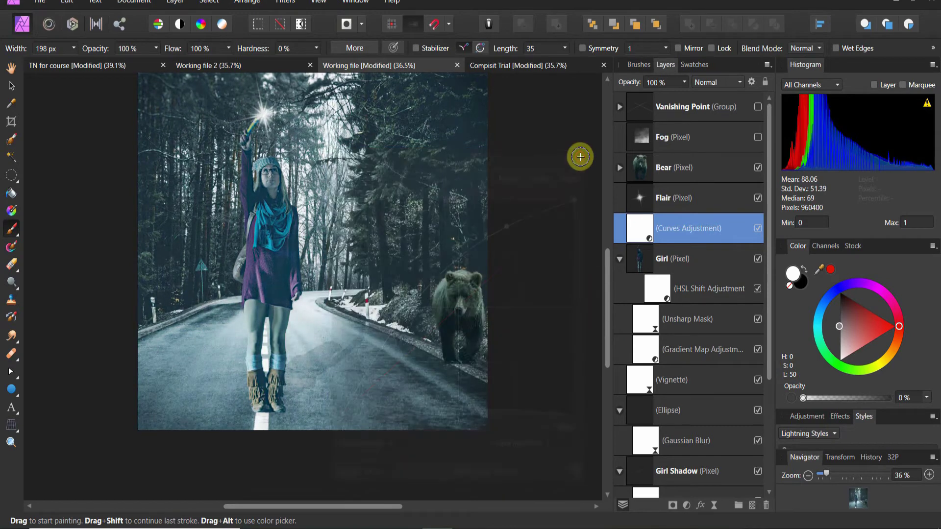
Fill the Curves mask black and nest the adjustment inside the Girl layer
click(14, 194)
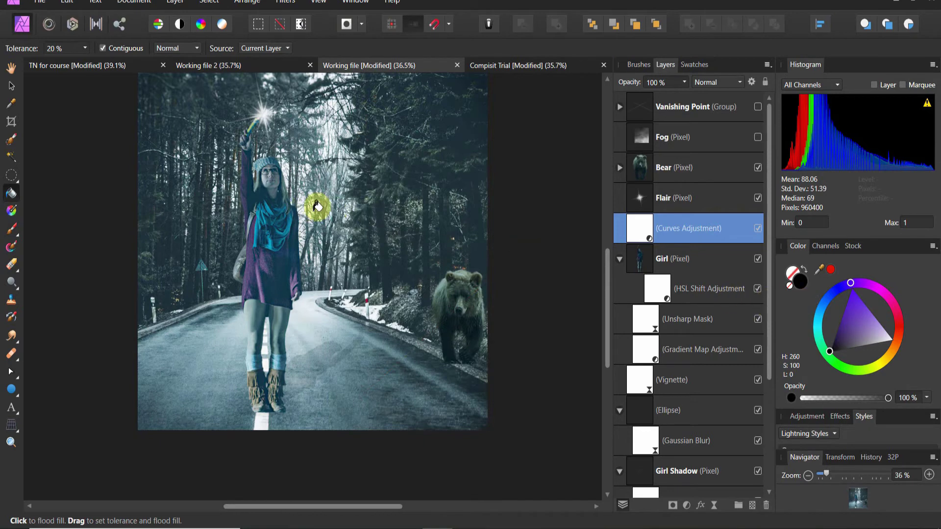
click(368, 203)
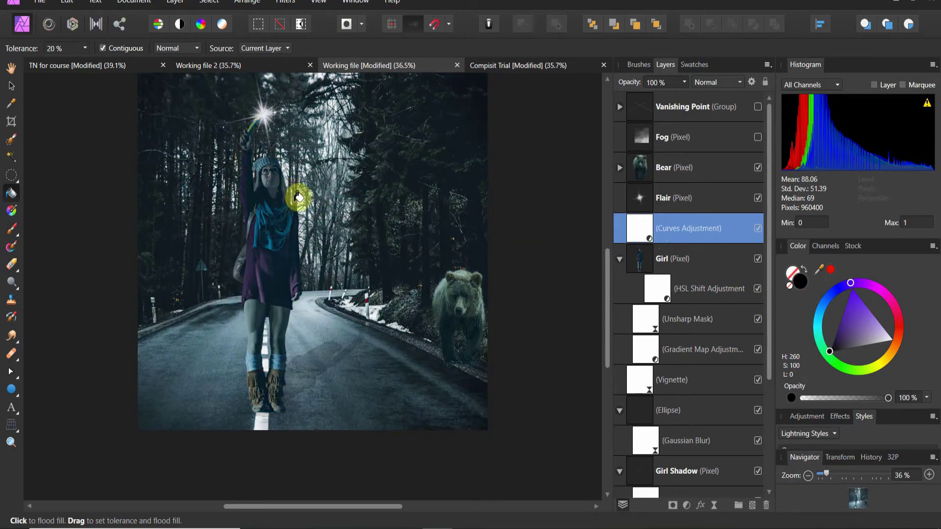
click(12, 87)
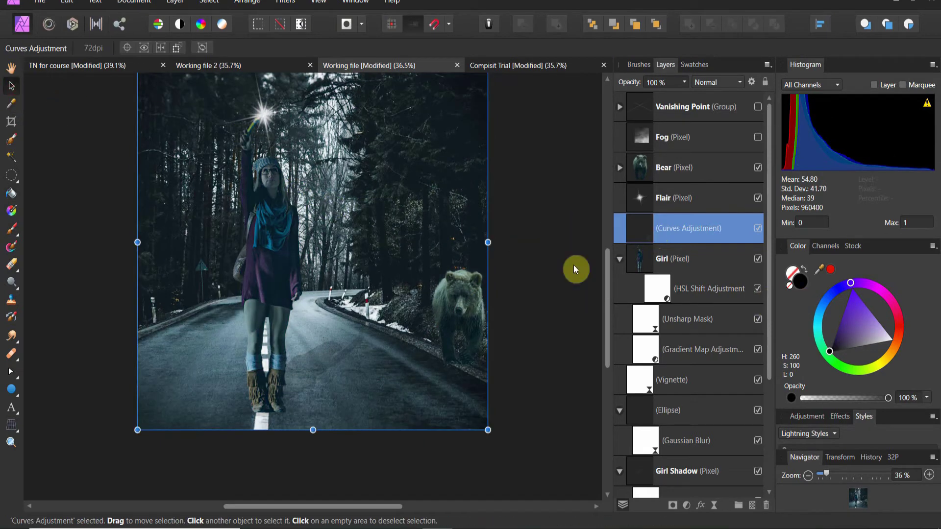
drag(629, 227, 656, 266)
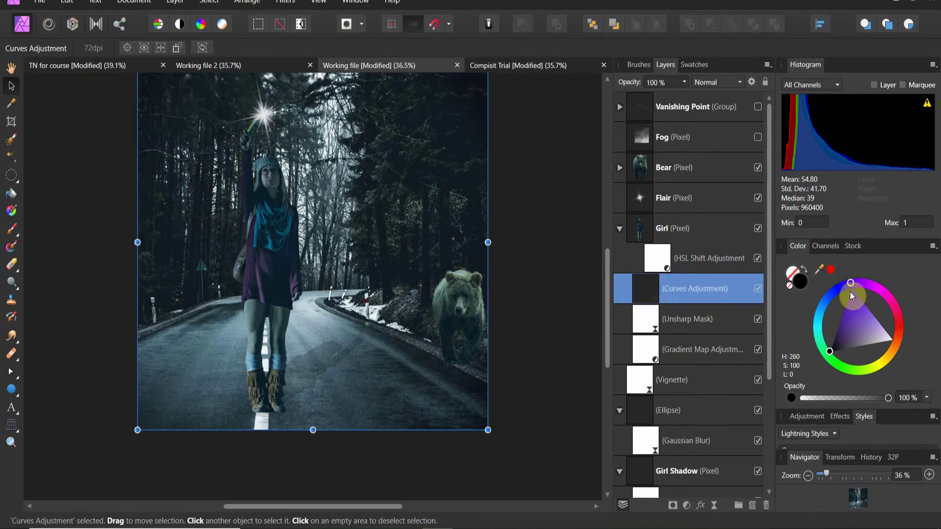
Paint white with a 227.7 px brush over the girl's raised hand and shoulder
click(13, 231)
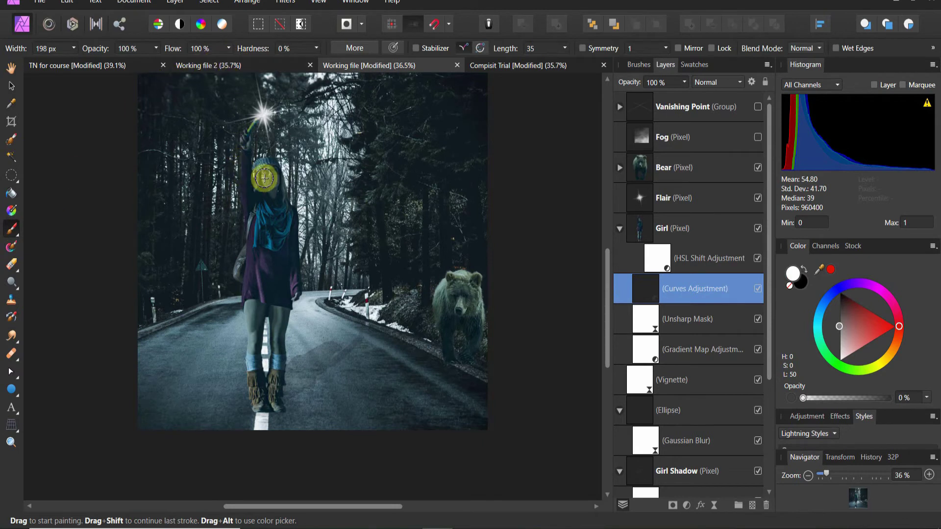
click(839, 360)
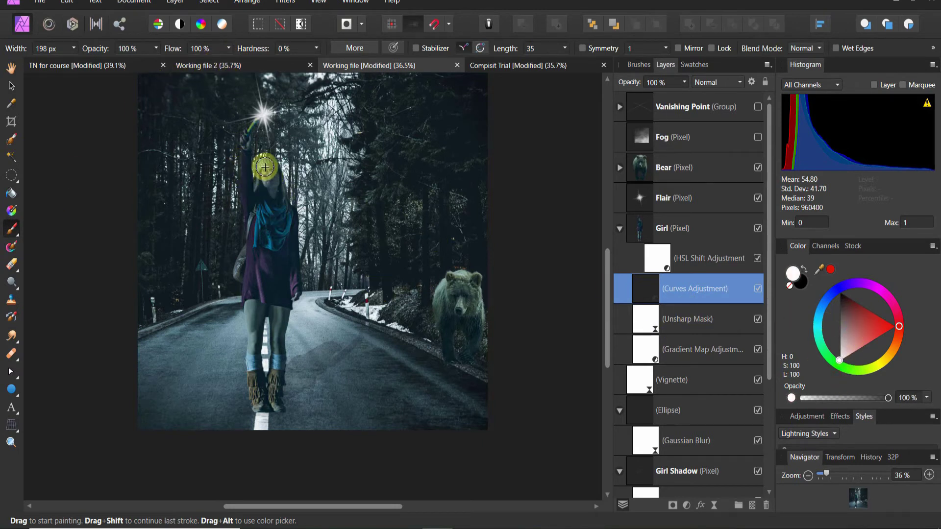
key(bracketright)
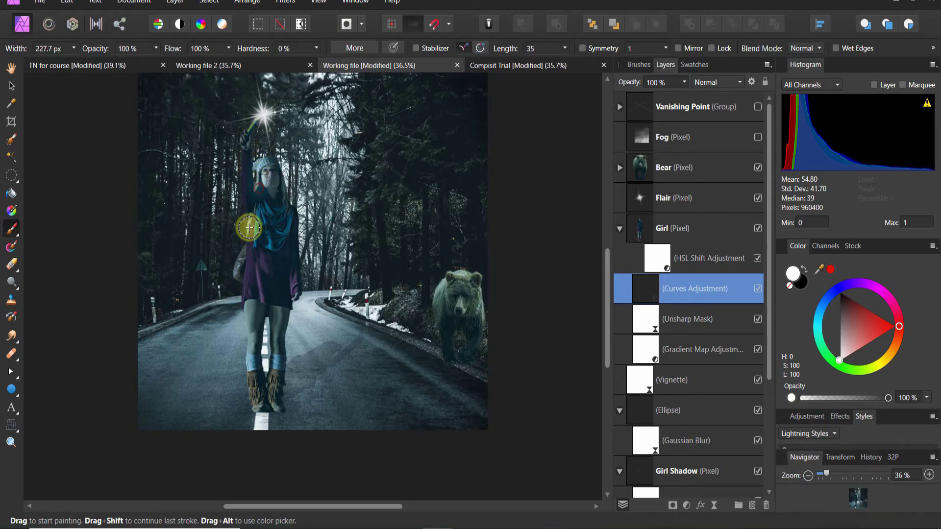
mouse_move(240, 140)
mouse_down()
mouse_move(229, 160)
mouse_move(241, 185)
mouse_move(250, 145)
mouse_up()
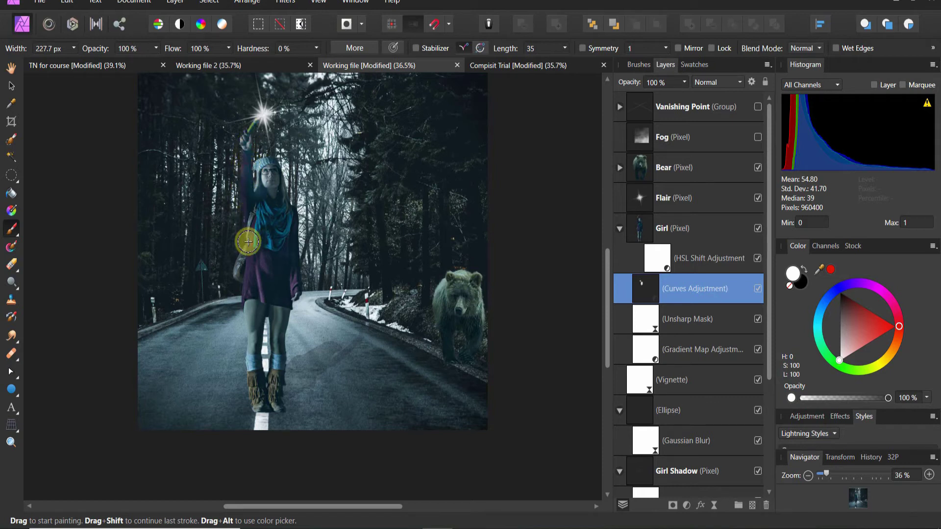
mouse_move(247, 241)
mouse_down()
mouse_move(250, 258)
mouse_move(247, 243)
mouse_move(235, 269)
mouse_up()
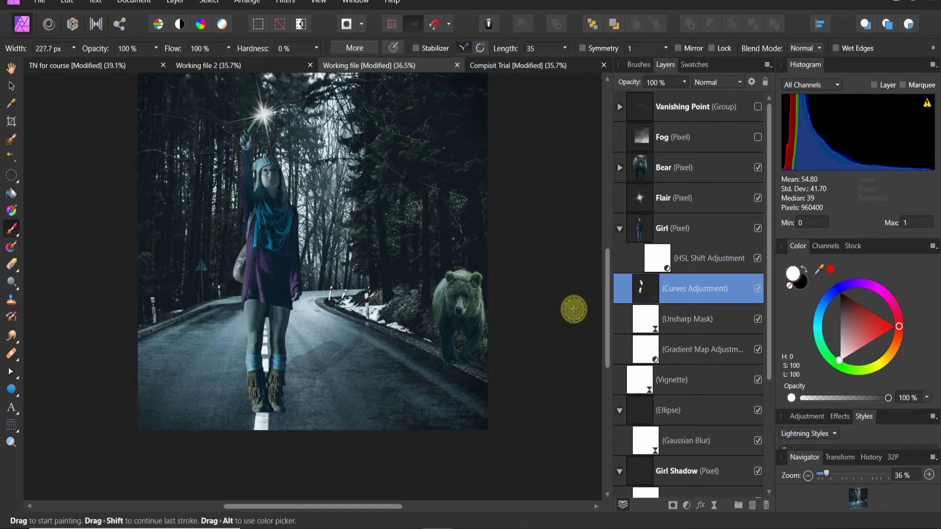
Nudge the Curves point to fine-tune the brightening
double_click(641, 294)
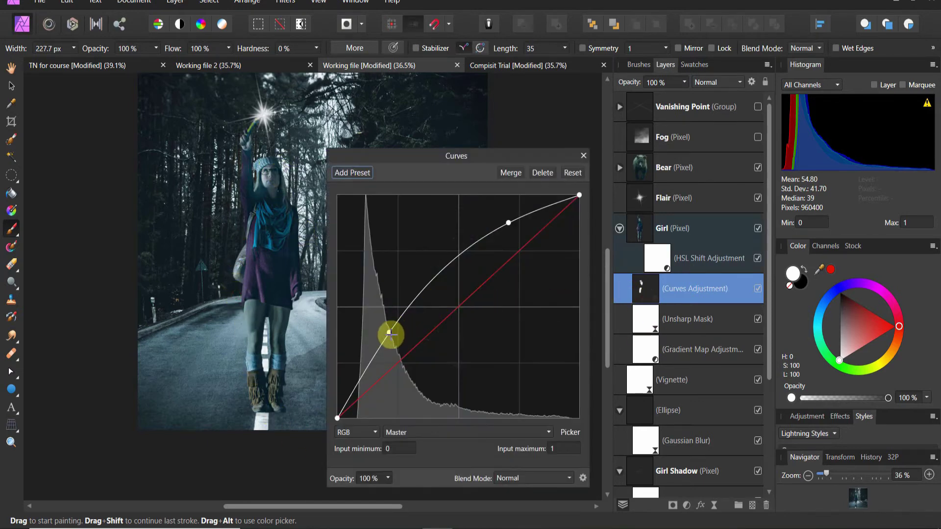
mouse_move(389, 333)
mouse_down()
mouse_move(400, 340)
mouse_move(398, 330)
mouse_up()
click(578, 177)
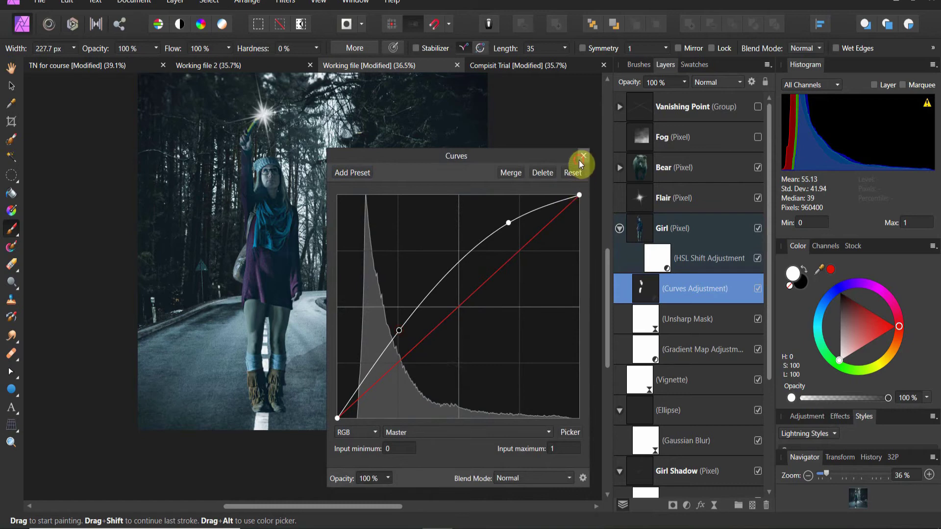
Add a brightening Curves adjustment to the Bear layer and nest it inside that layer
click(581, 158)
click(622, 225)
click(638, 178)
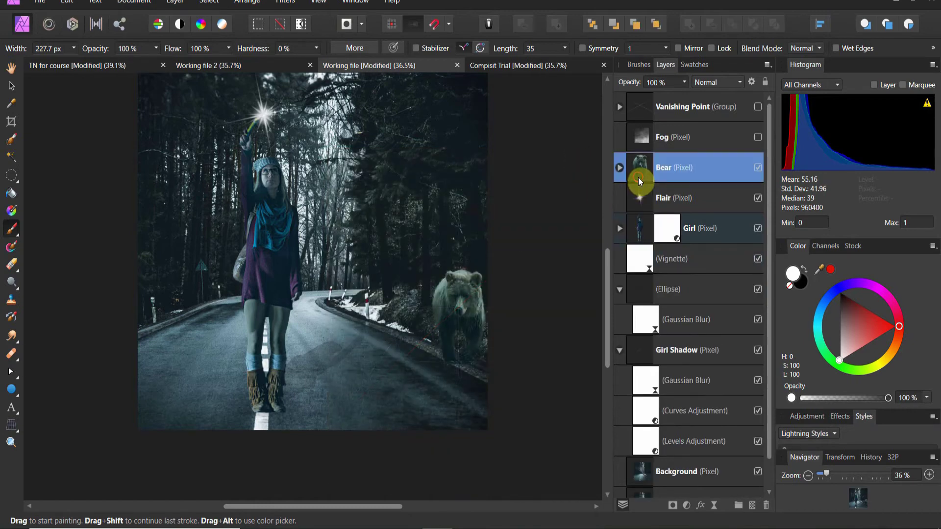
click(686, 505)
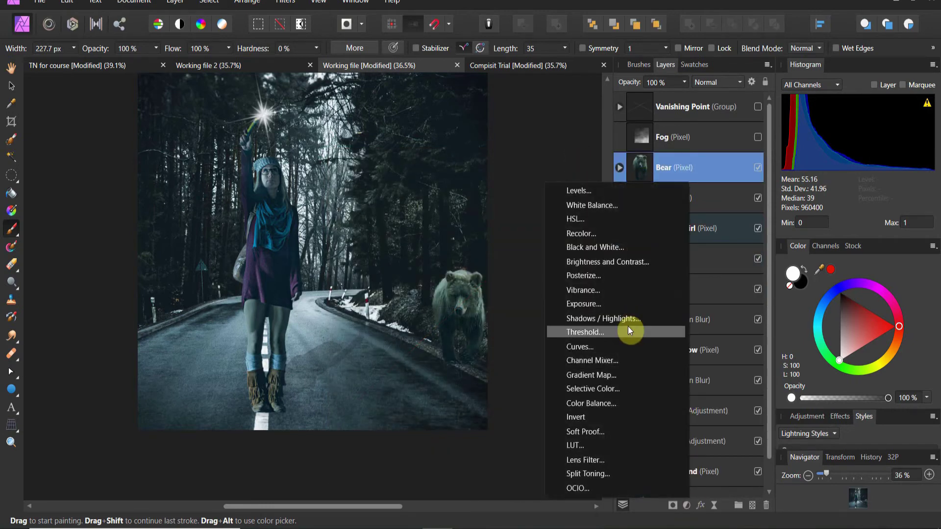
click(619, 349)
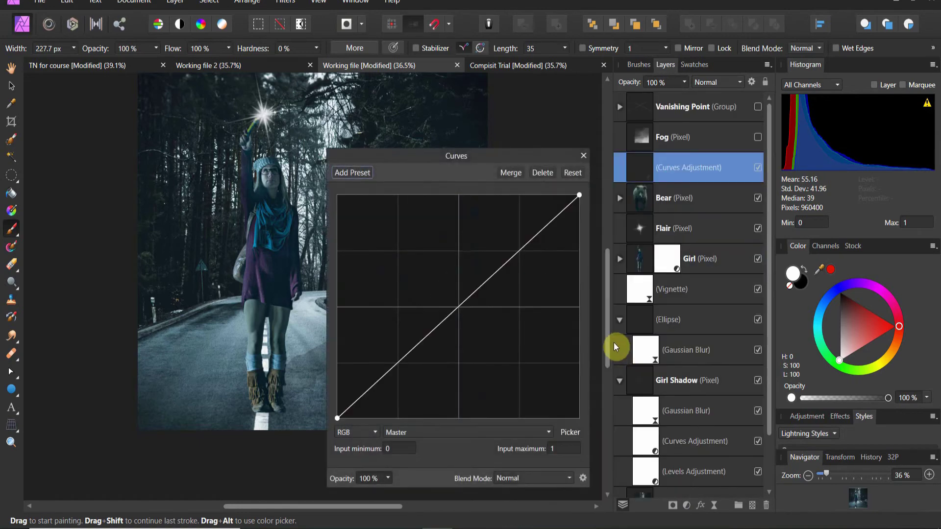
drag(490, 277, 477, 260)
drag(476, 155, 276, 134)
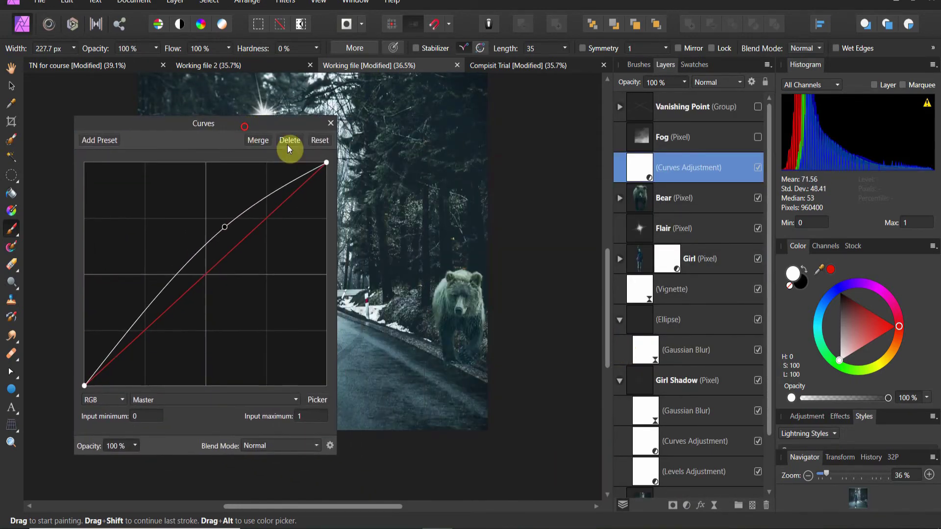
drag(653, 196, 654, 198)
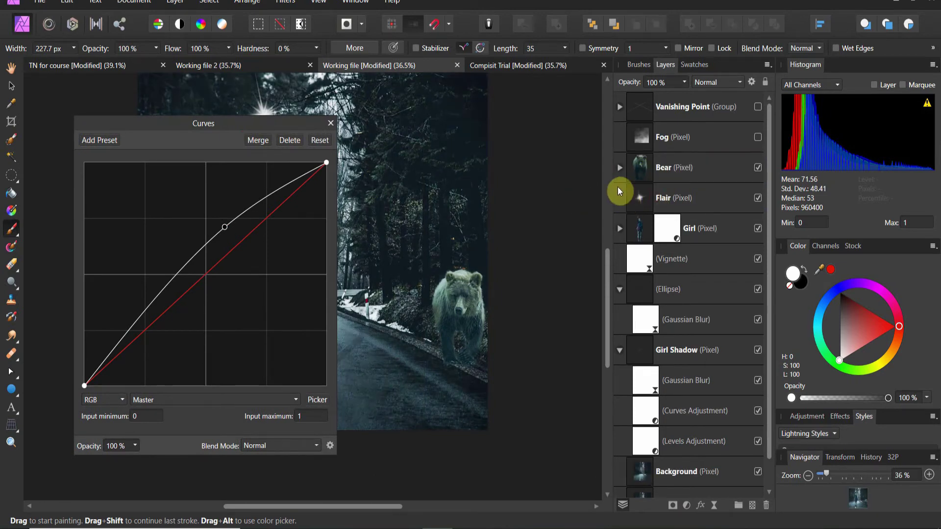
click(619, 169)
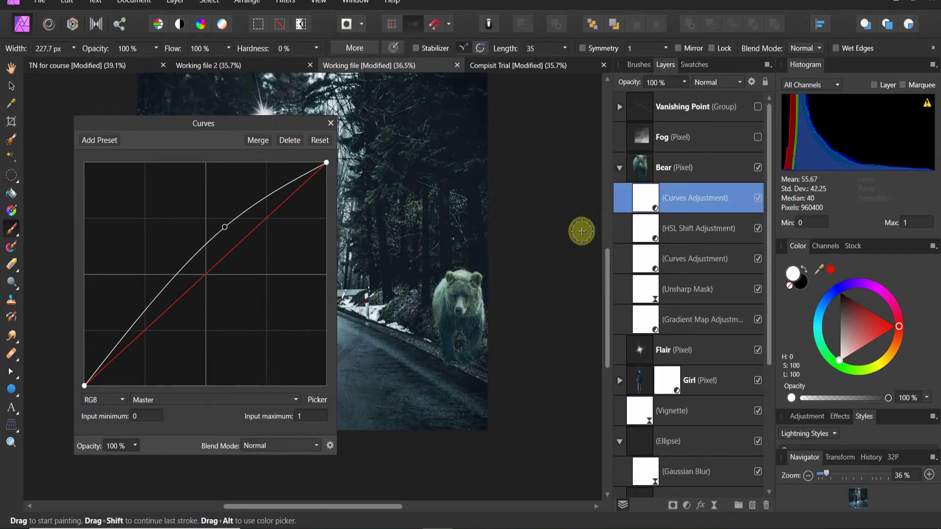
Fill the Bear Curves mask with black to hide the brightening
click(332, 123)
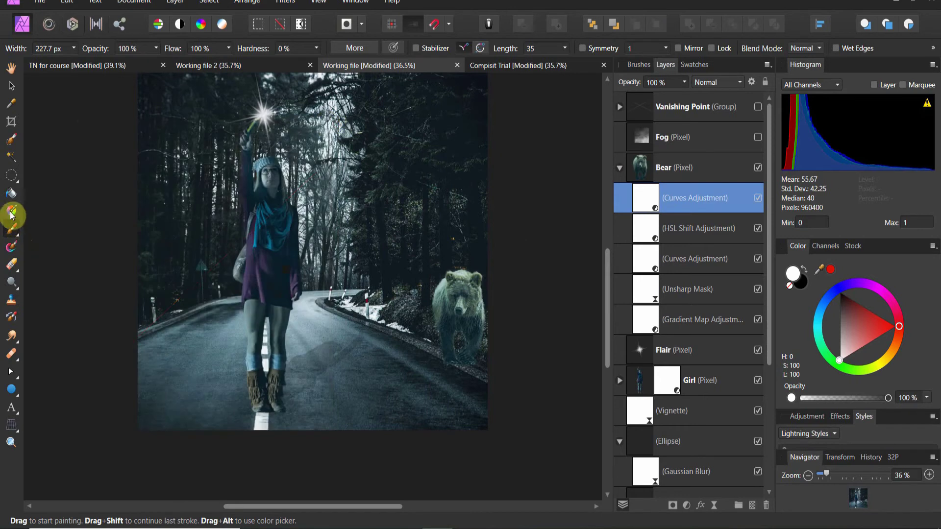
click(14, 197)
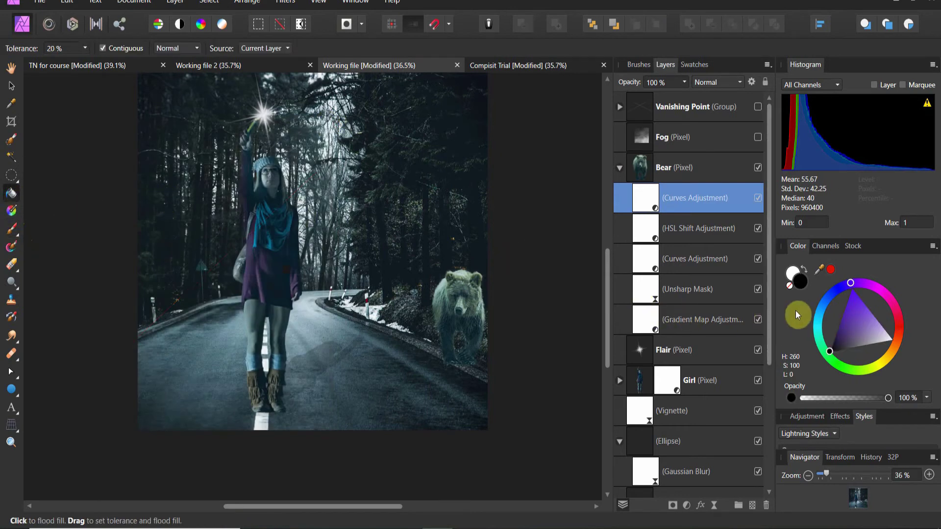
click(463, 310)
click(457, 326)
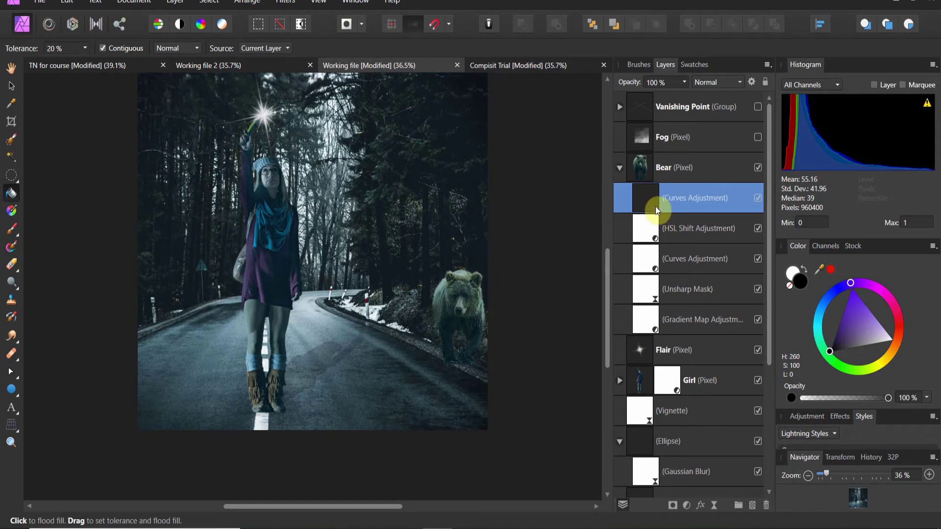
Paint white on the mask over the bear's head, the girl's hat and her dress
click(11, 228)
key(x)
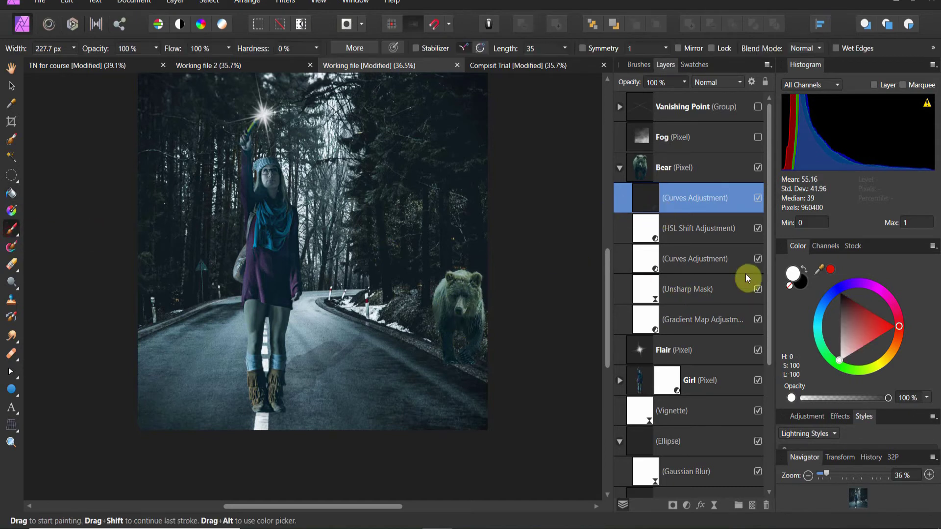
mouse_move(431, 268)
mouse_down()
mouse_move(455, 270)
mouse_move(439, 274)
mouse_move(433, 312)
mouse_move(451, 421)
mouse_up()
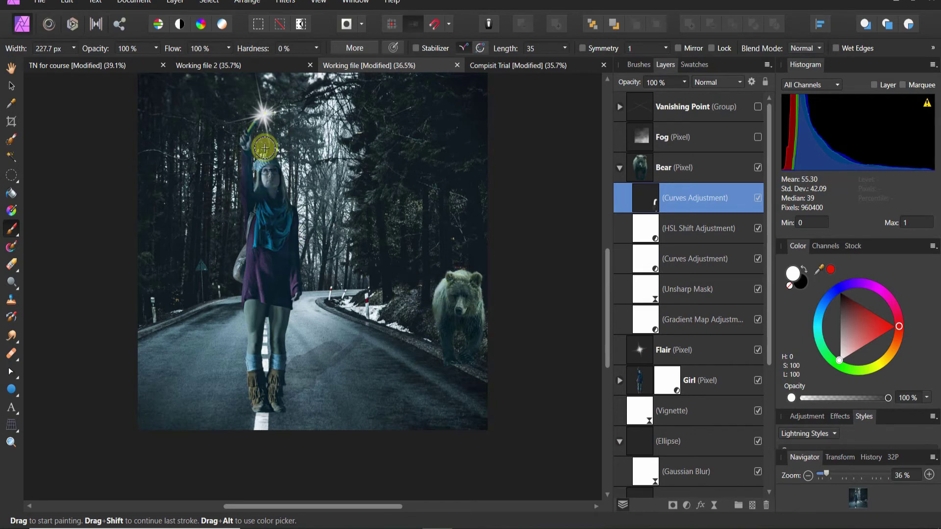
mouse_move(264, 153)
mouse_down()
mouse_move(255, 157)
mouse_move(257, 211)
mouse_up()
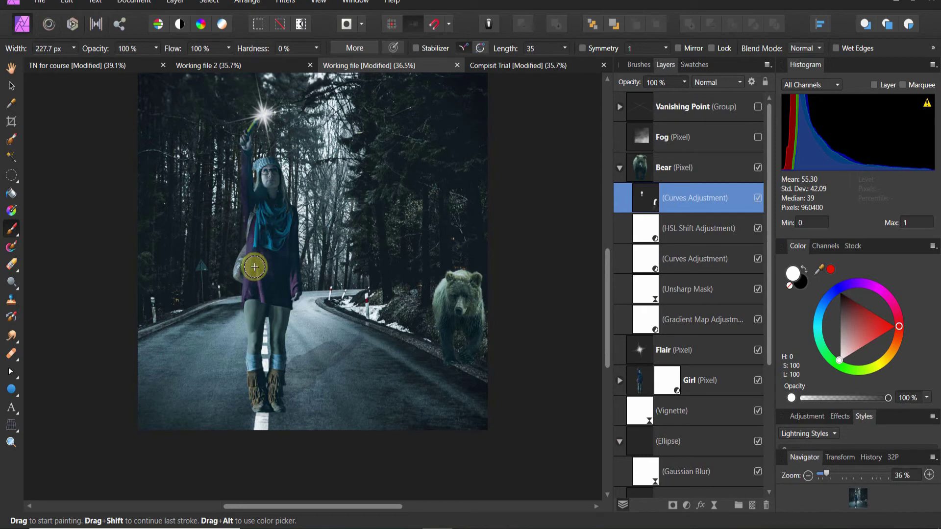
mouse_move(255, 270)
mouse_down()
mouse_move(248, 300)
mouse_move(249, 291)
mouse_up()
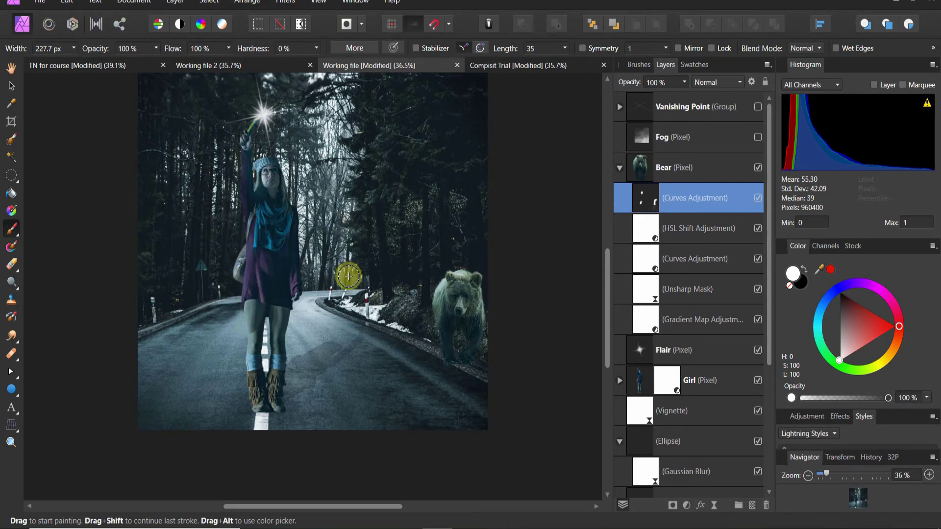
key(x)
key(v)
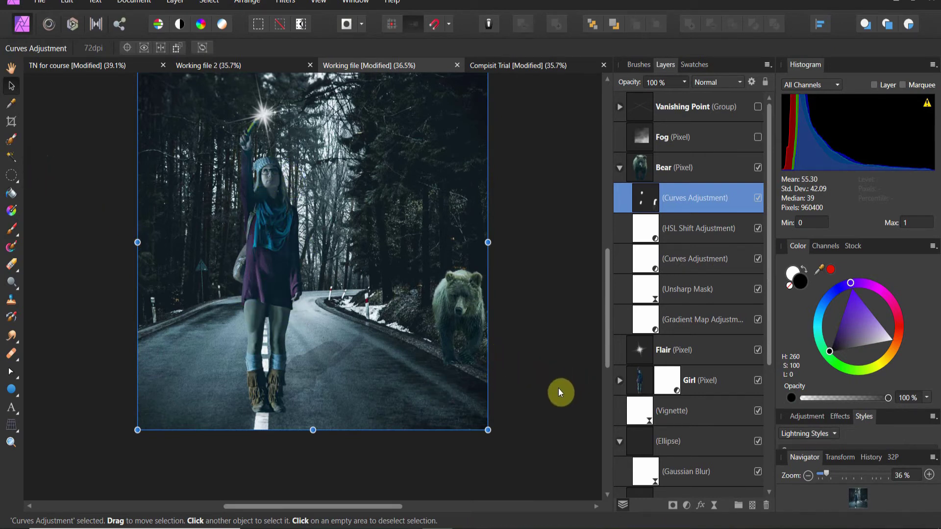
scroll(554, 398, up, 1)
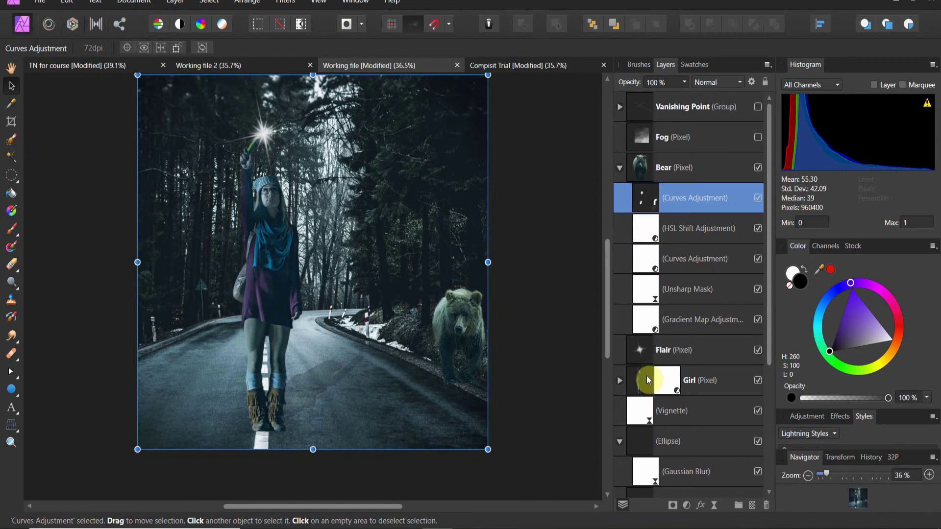
Duplicate Flair from its layer menu and rename the lower copy 'Flair back'
click(639, 351)
right_click(639, 351)
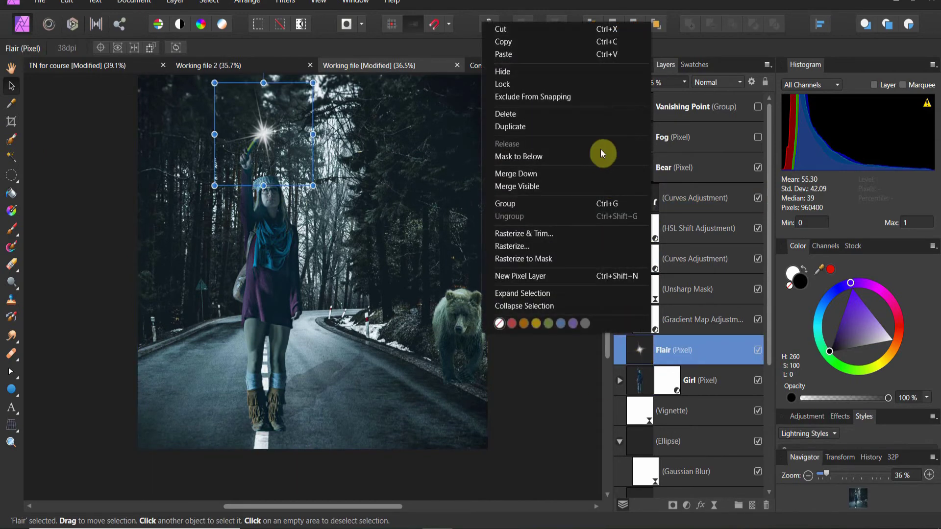
click(604, 128)
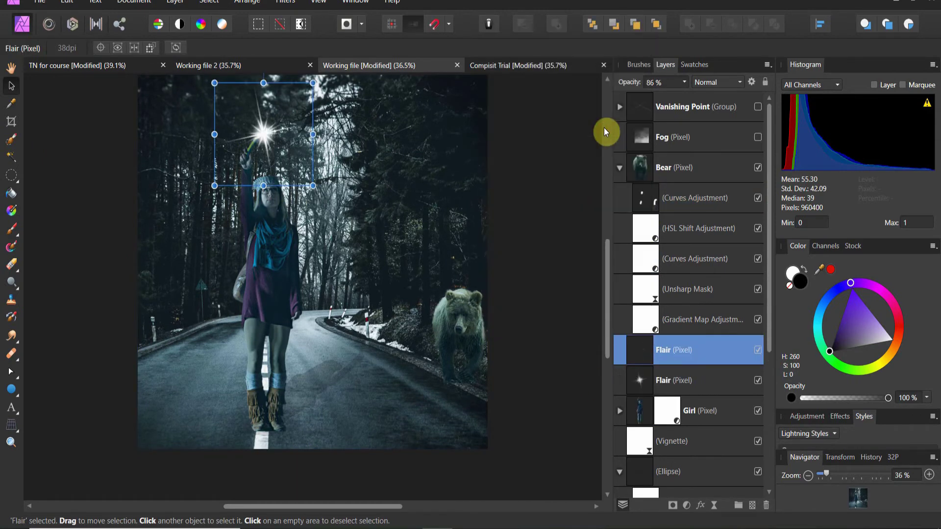
double_click(660, 383)
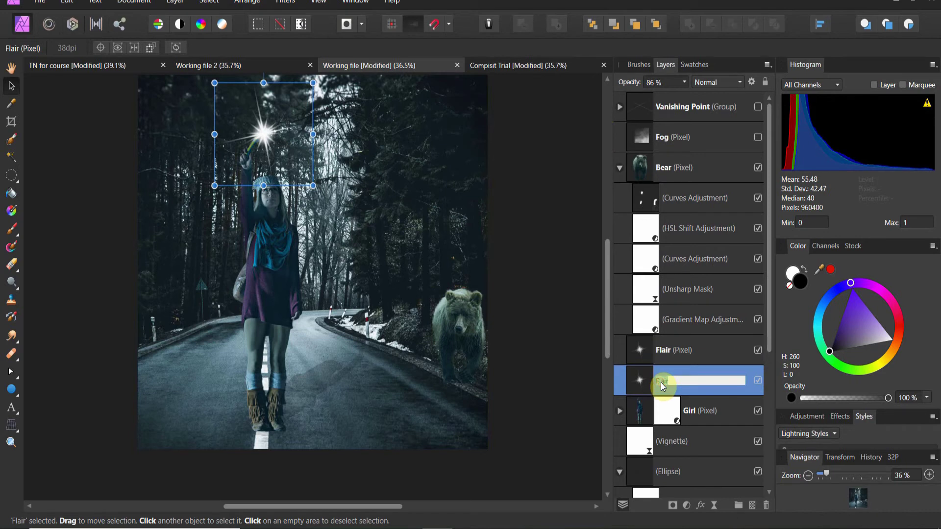
text(Flair back)
key(Return)
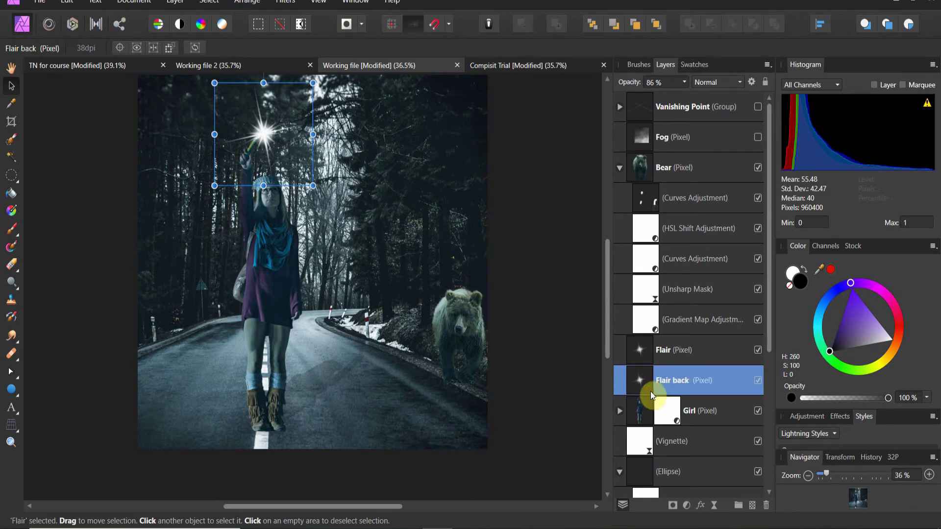
Nest a Live Gaussian Blur filter inside Flair back and set its radius to 40.6 px
click(174, 3)
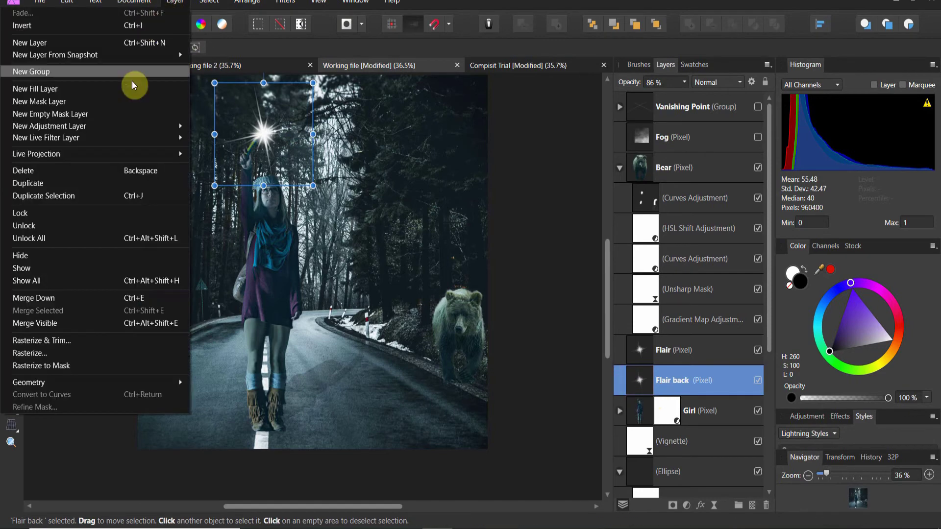
mouse_move(132, 139)
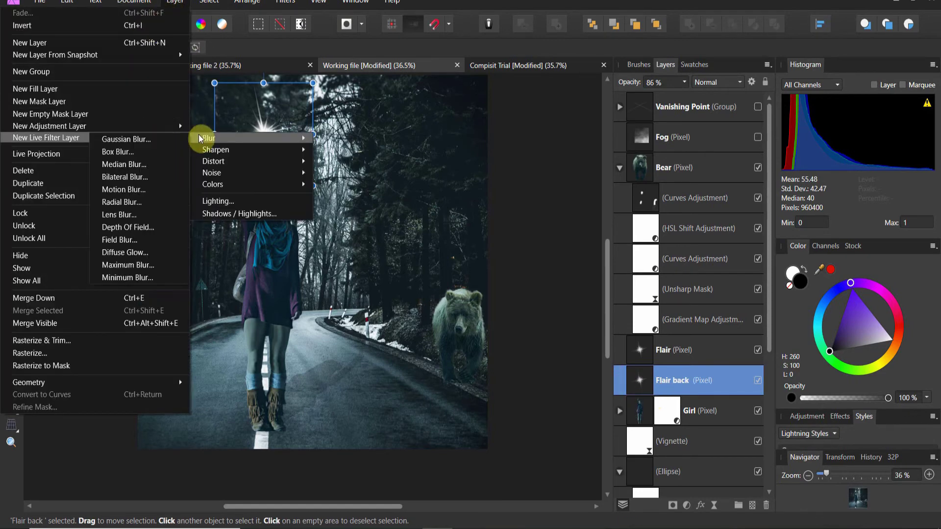
click(180, 143)
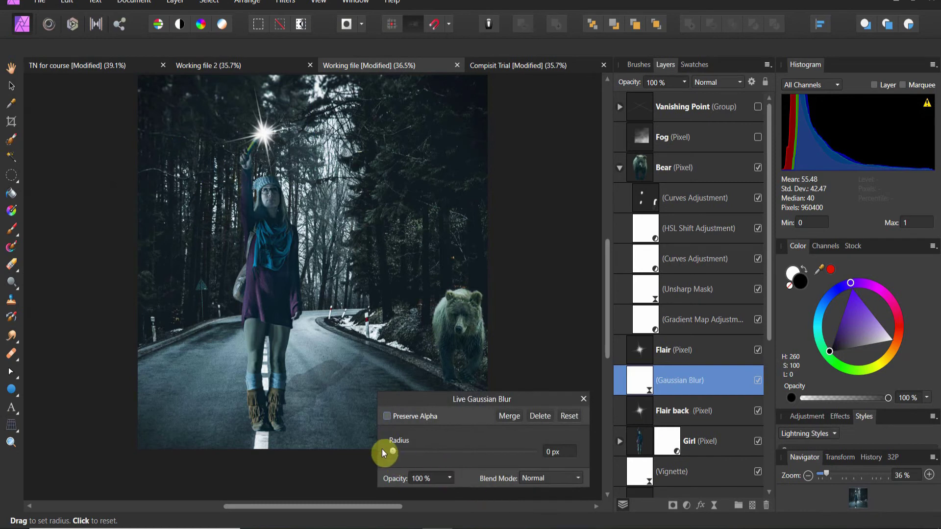
drag(393, 451, 487, 466)
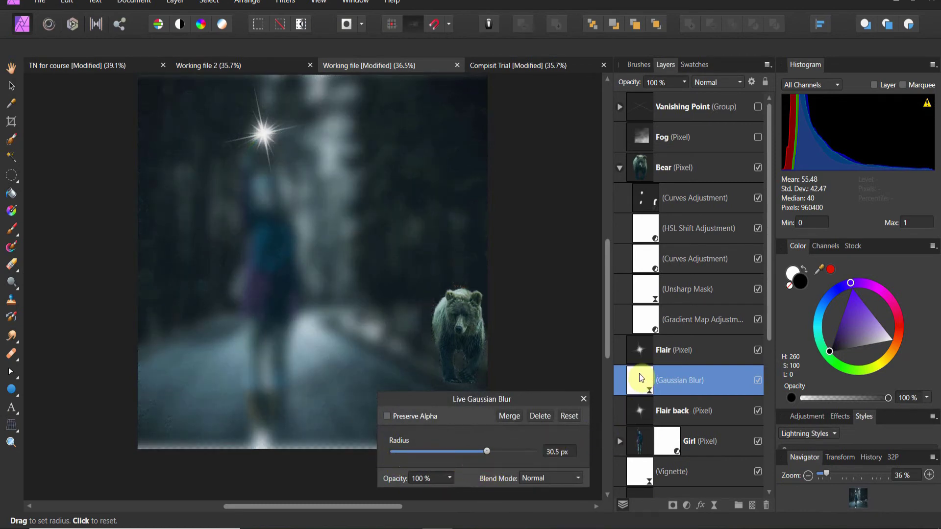
drag(635, 374, 658, 415)
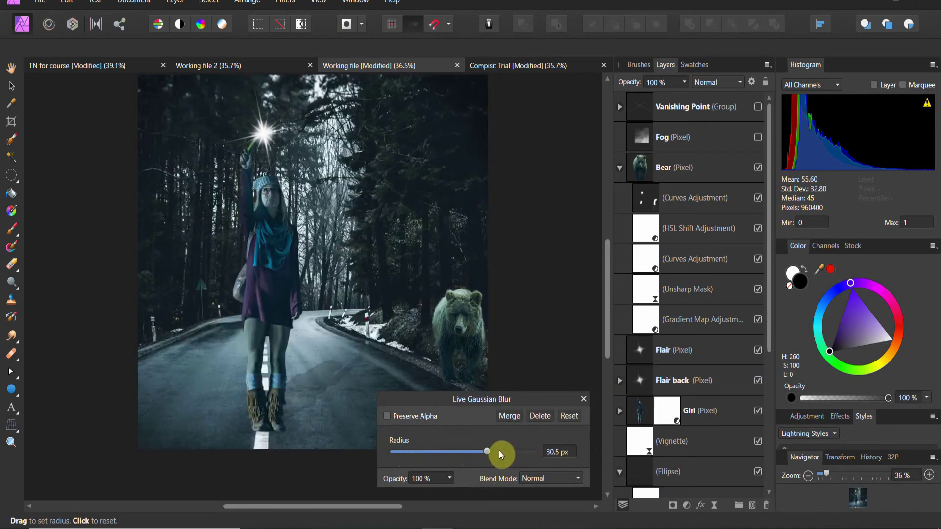
mouse_move(487, 449)
mouse_down()
mouse_move(548, 455)
mouse_move(463, 446)
mouse_move(497, 448)
mouse_up()
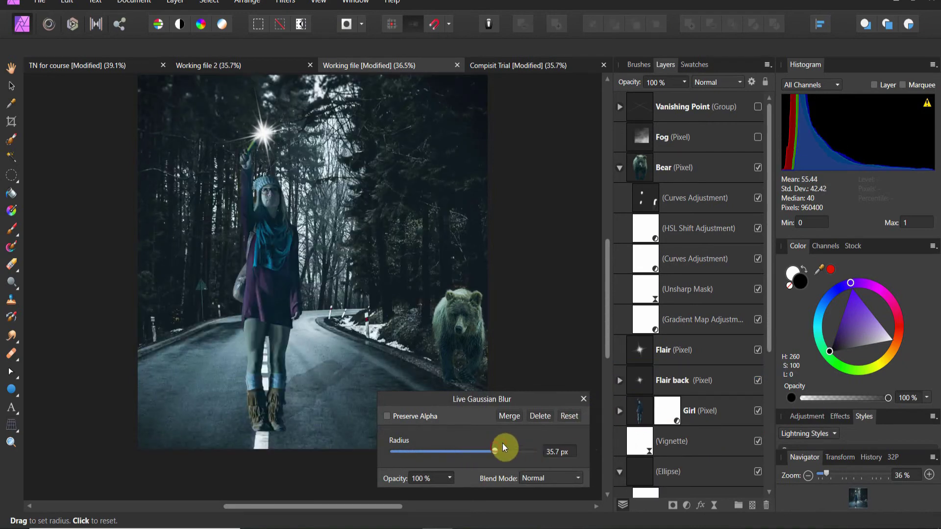
mouse_move(490, 451)
mouse_down()
mouse_move(469, 453)
mouse_move(517, 452)
mouse_move(492, 452)
mouse_move(502, 451)
mouse_up()
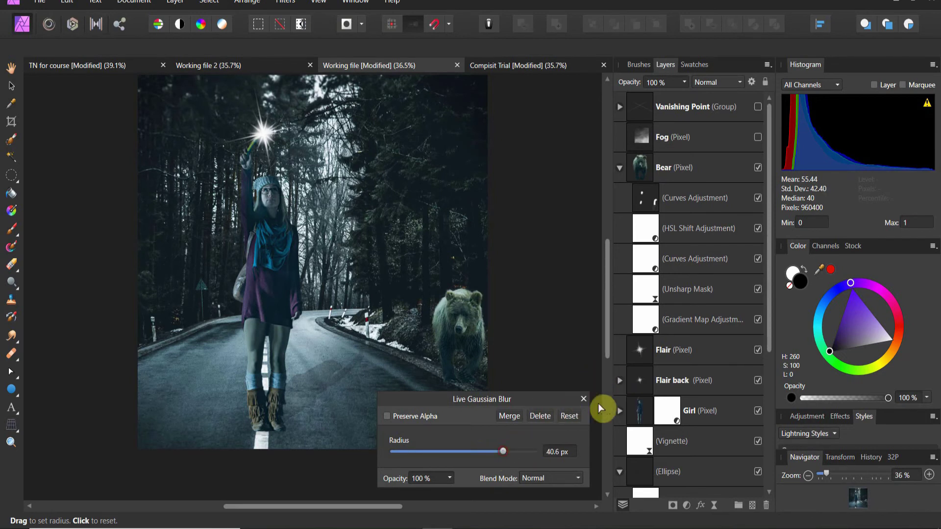
click(648, 352)
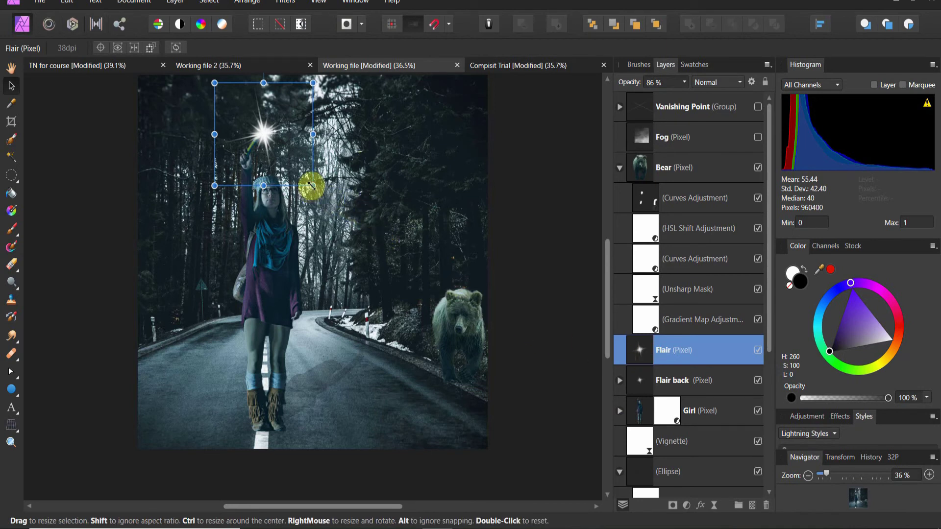
Scale up Flair above the raised hand, then scale Flair back larger to roughly 1900 px
drag(311, 191, 353, 229)
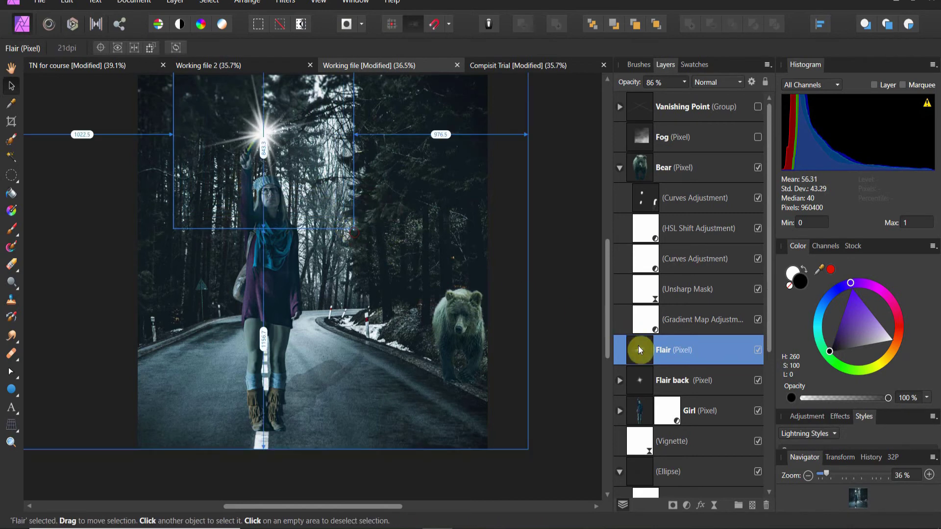
click(634, 377)
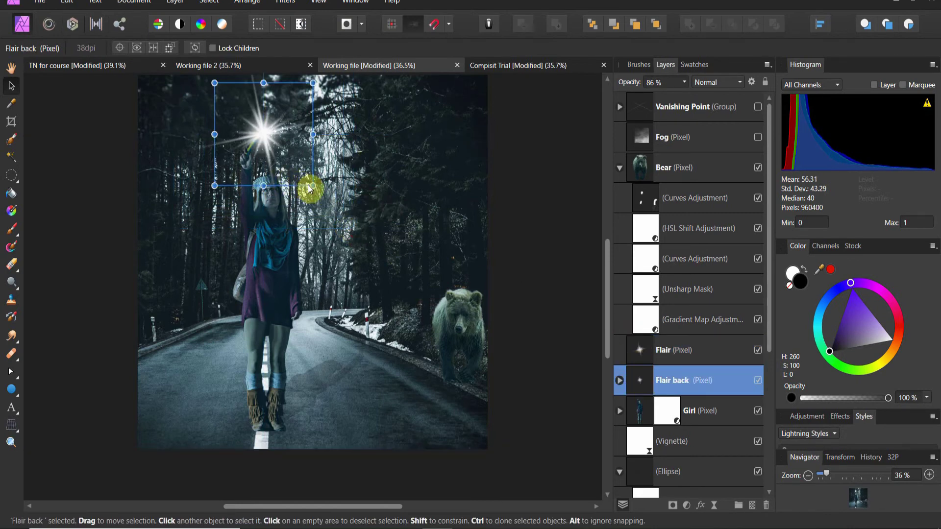
drag(308, 189, 440, 320)
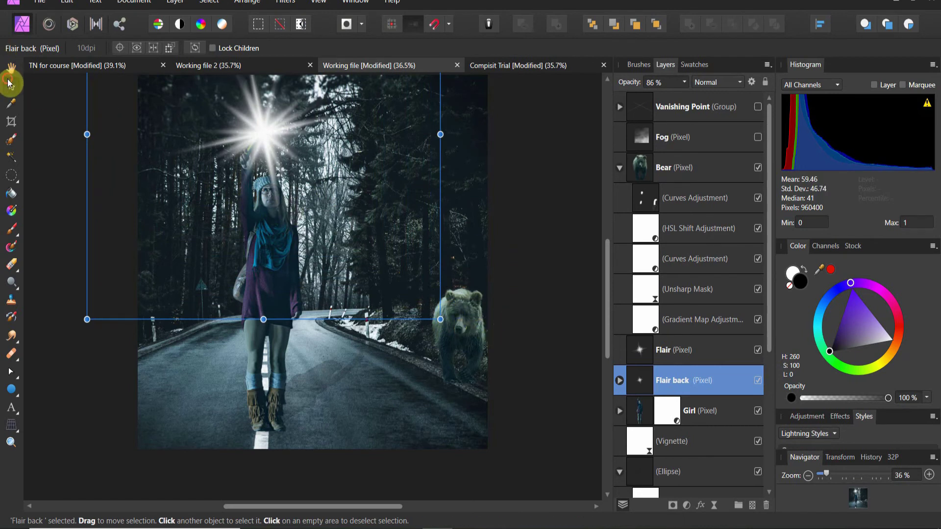
Group Flair and Flair back and apply a mask to the group
shift+click(669, 351)
right_click(670, 352)
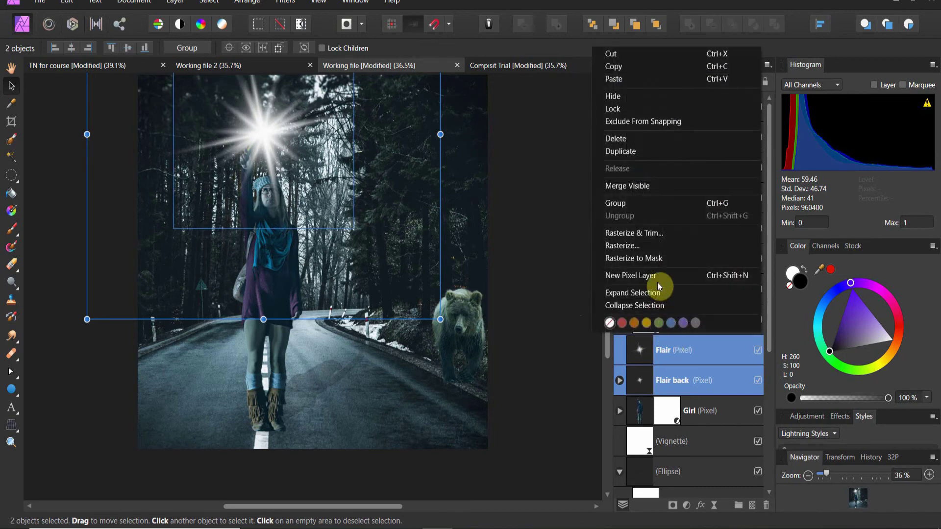
click(660, 204)
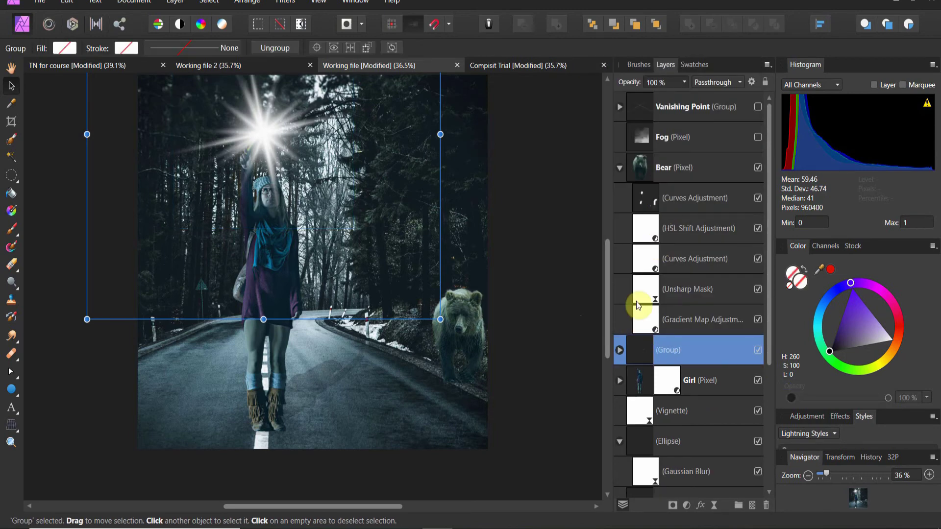
click(674, 504)
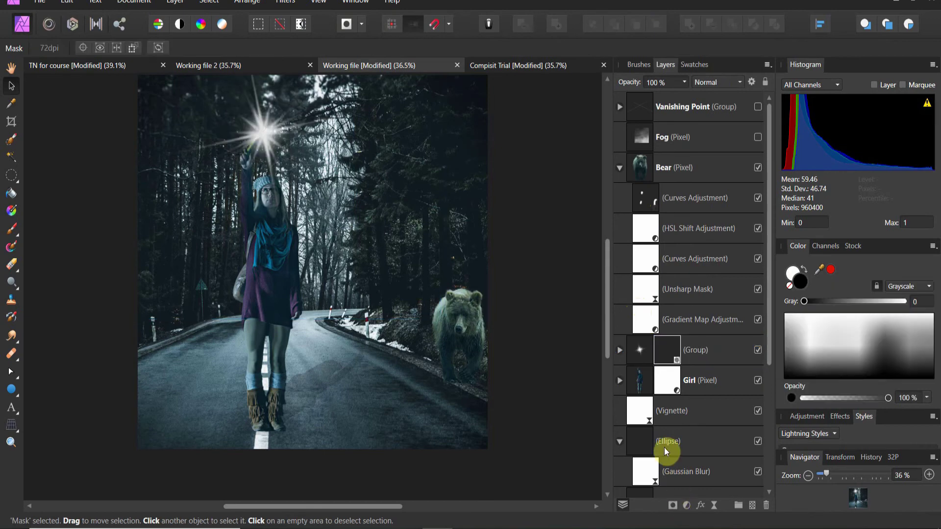
click(619, 350)
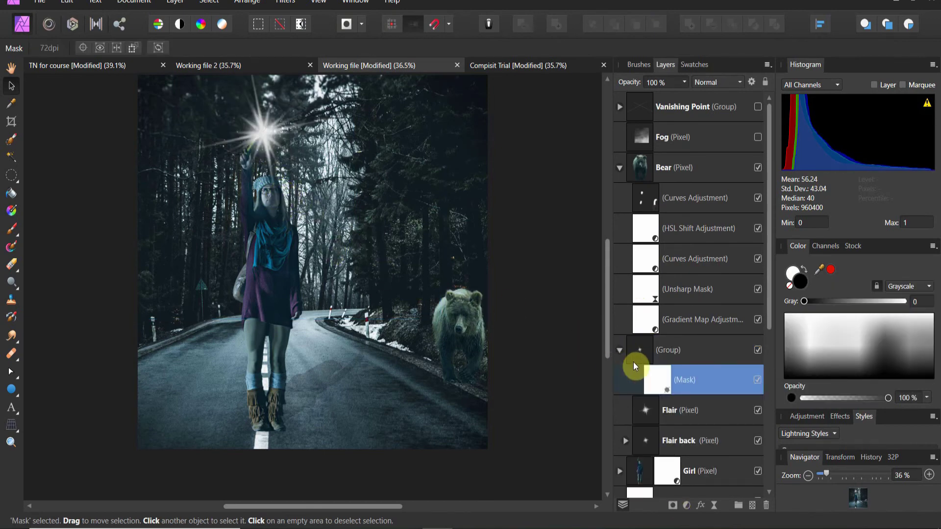
click(620, 351)
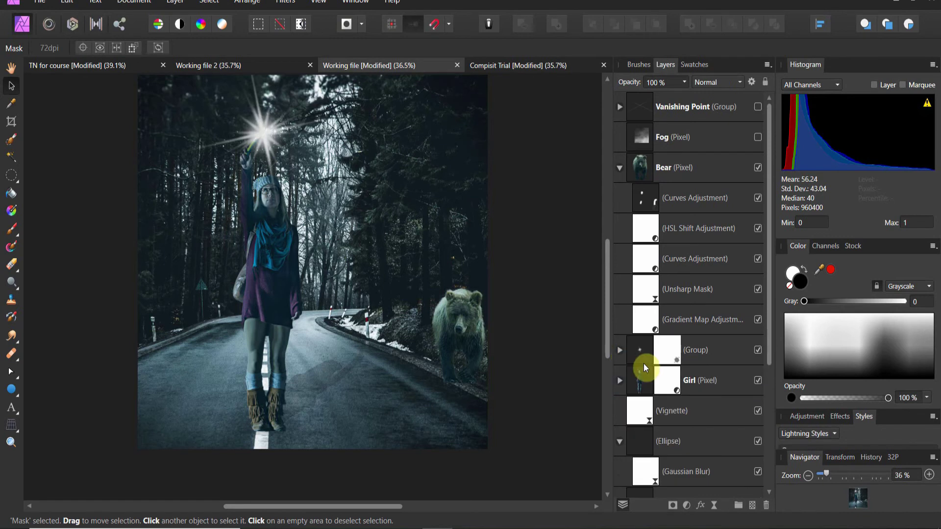
click(620, 350)
mouse_move(656, 377)
mouse_down()
mouse_move(667, 340)
mouse_move(644, 353)
mouse_move(658, 377)
mouse_up()
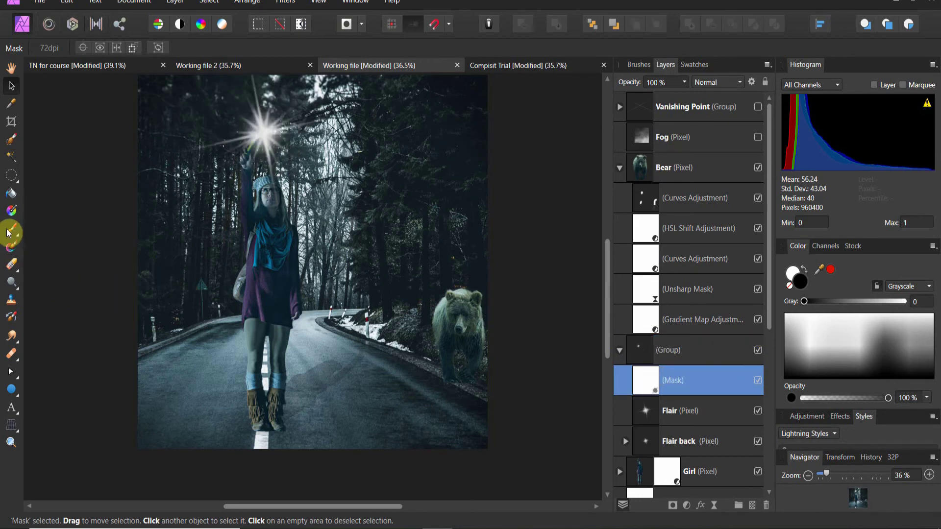
click(645, 390)
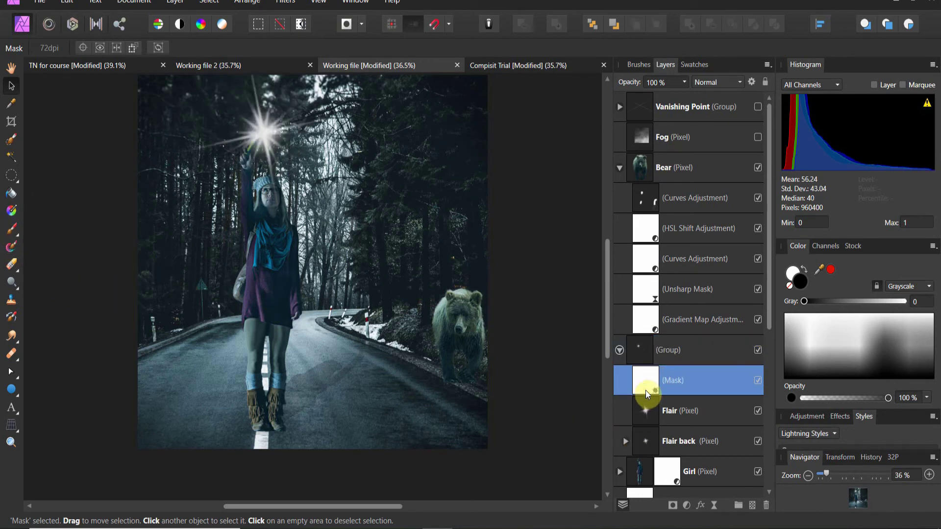
drag(645, 390, 645, 404)
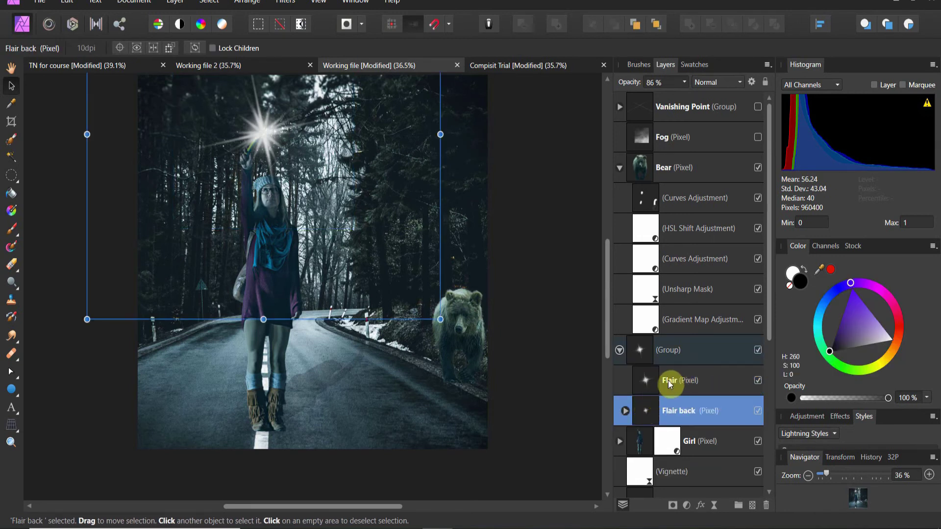
Move Flair and Flair back out of the group and delete the empty group
drag(653, 377, 666, 339)
click(649, 404)
drag(648, 404, 637, 366)
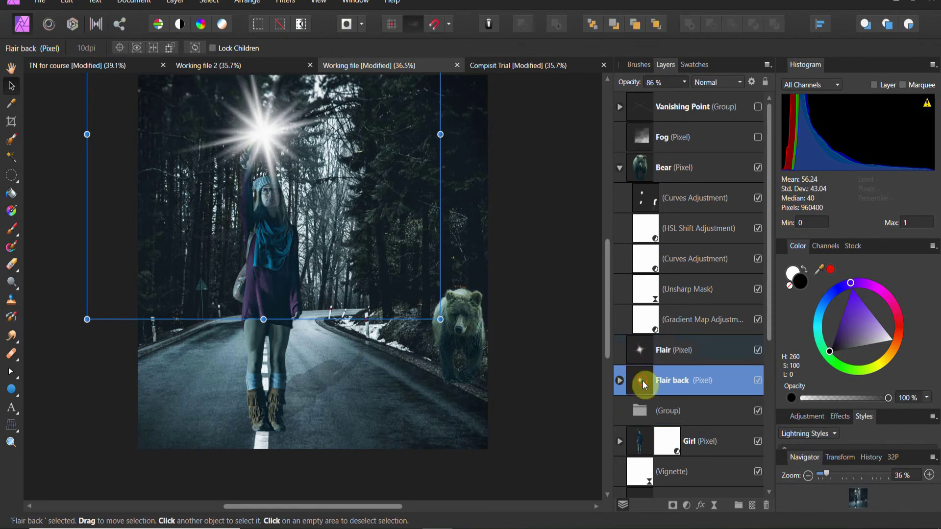
click(646, 407)
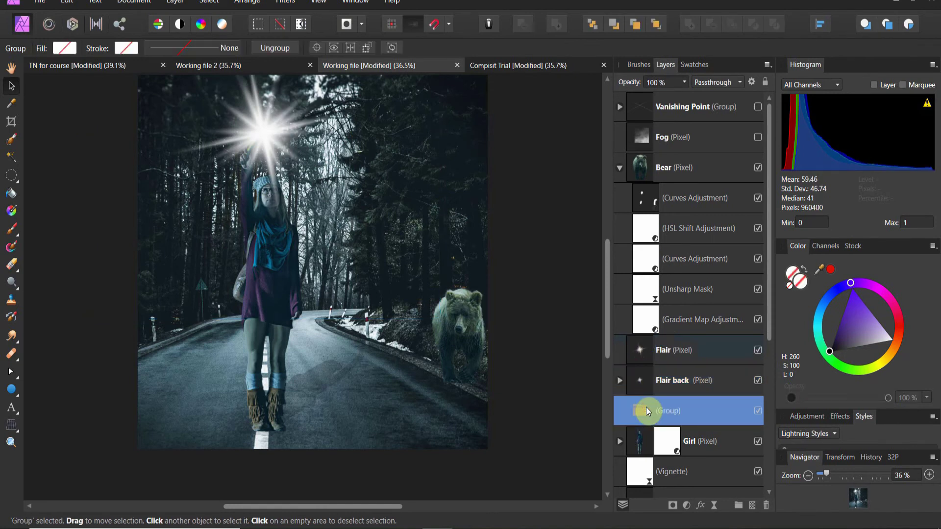
key(Delete)
Rasterize the Flair back layer and add a mask to it
click(643, 381)
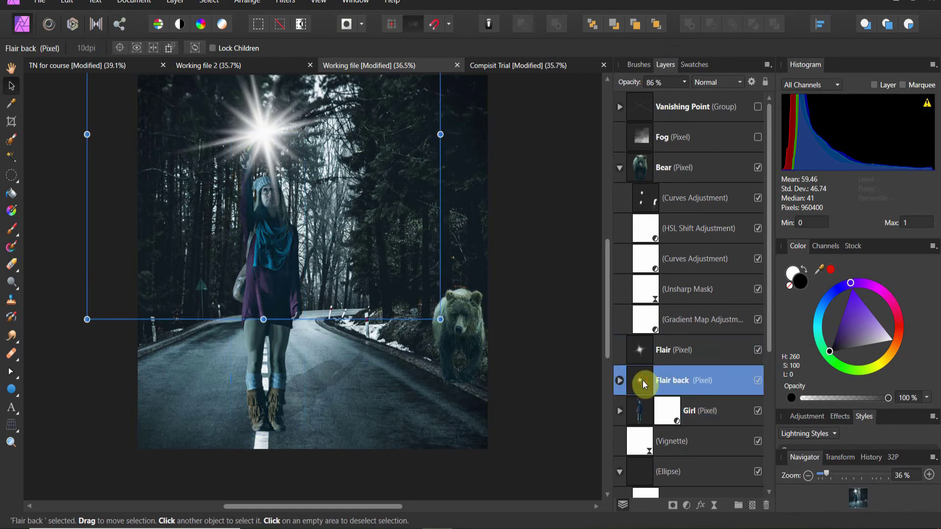
right_click(639, 384)
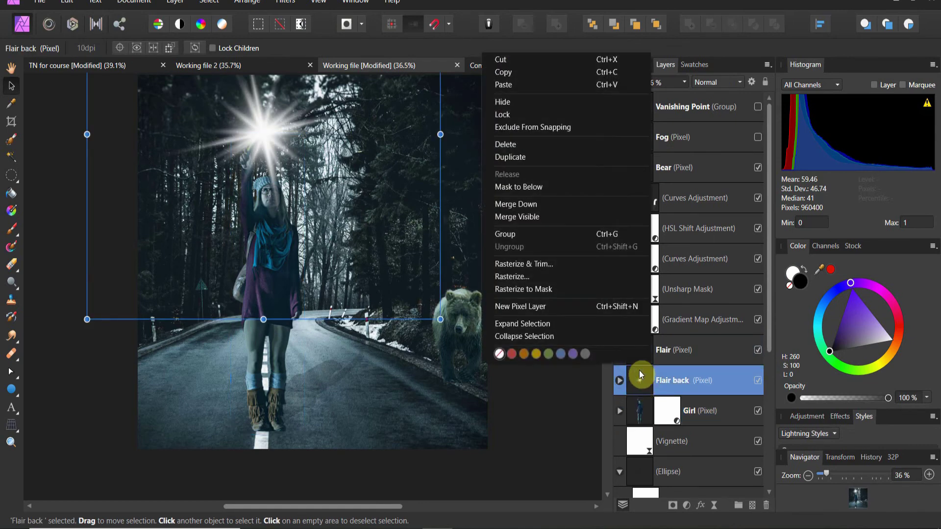
click(630, 281)
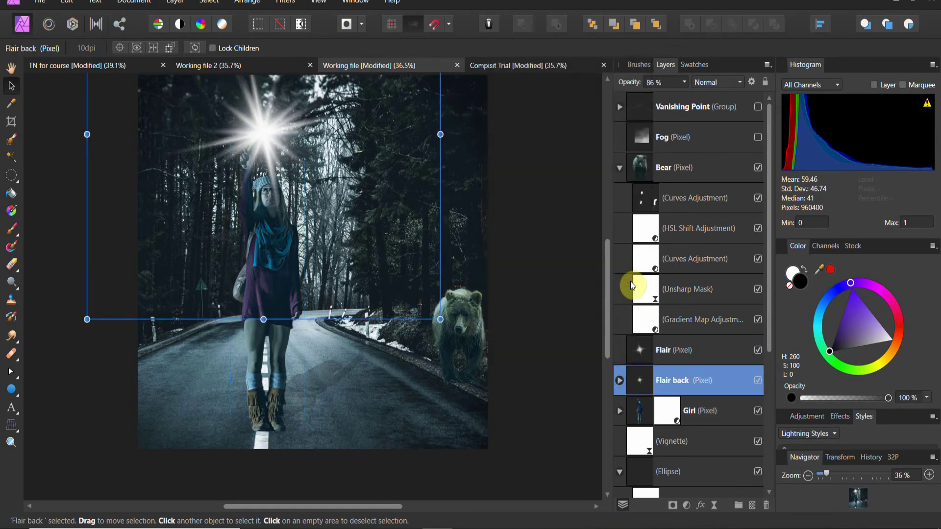
click(673, 506)
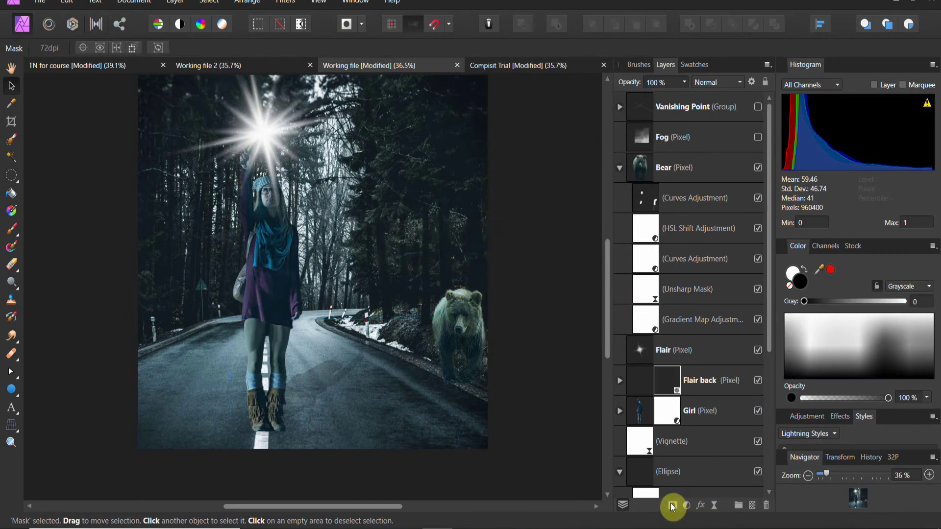
click(620, 382)
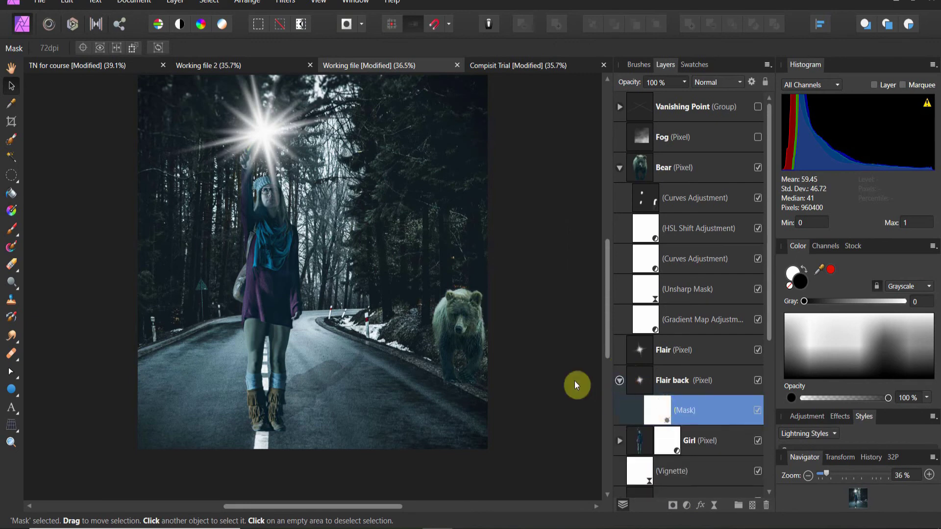
Draw a radial gradient on the mask centred on the flare, with a grey outer stop
click(14, 211)
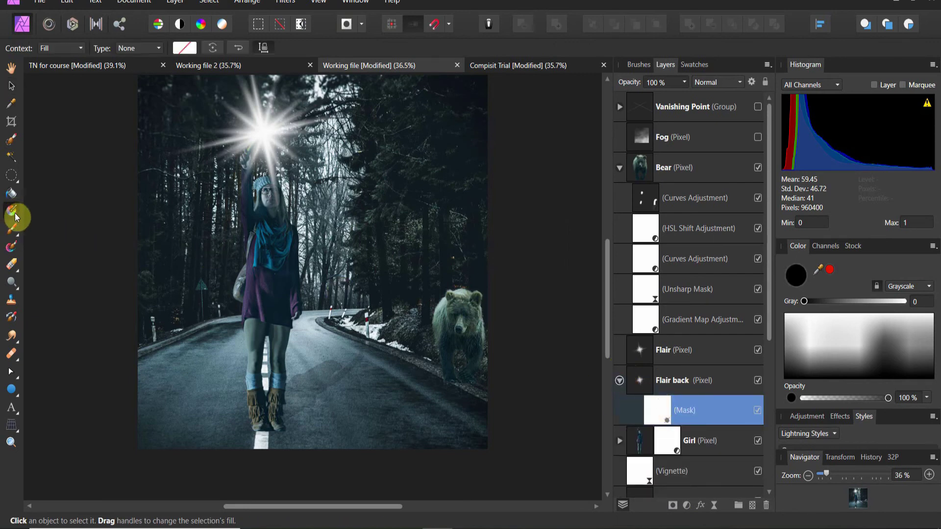
click(161, 46)
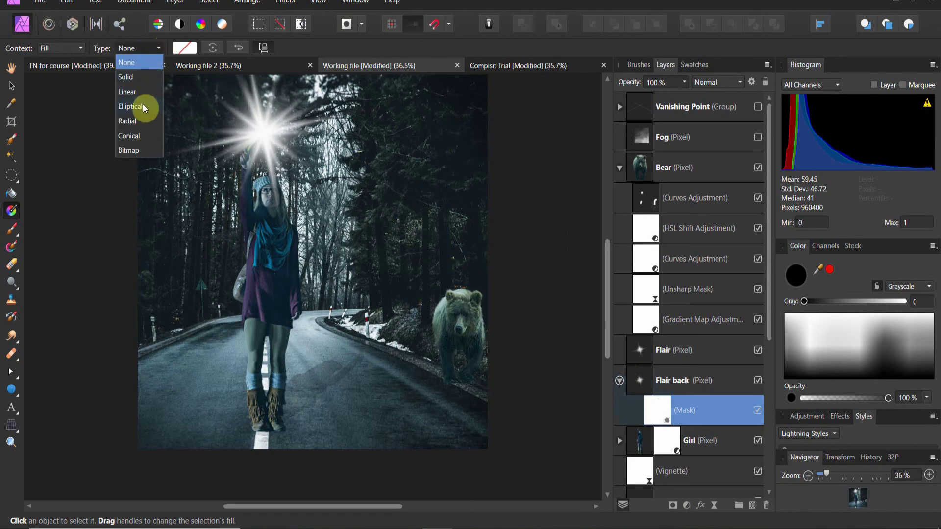
click(129, 121)
drag(262, 133, 296, 177)
click(185, 48)
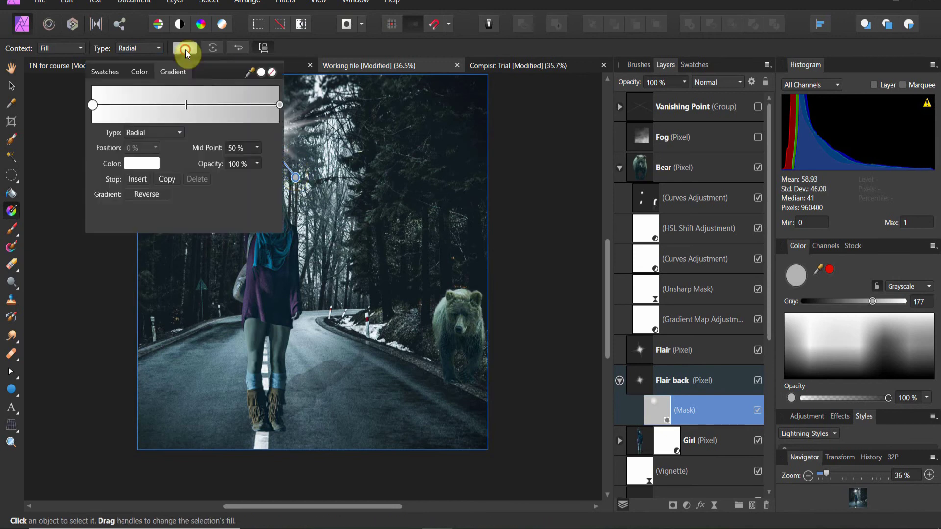
click(278, 104)
click(142, 163)
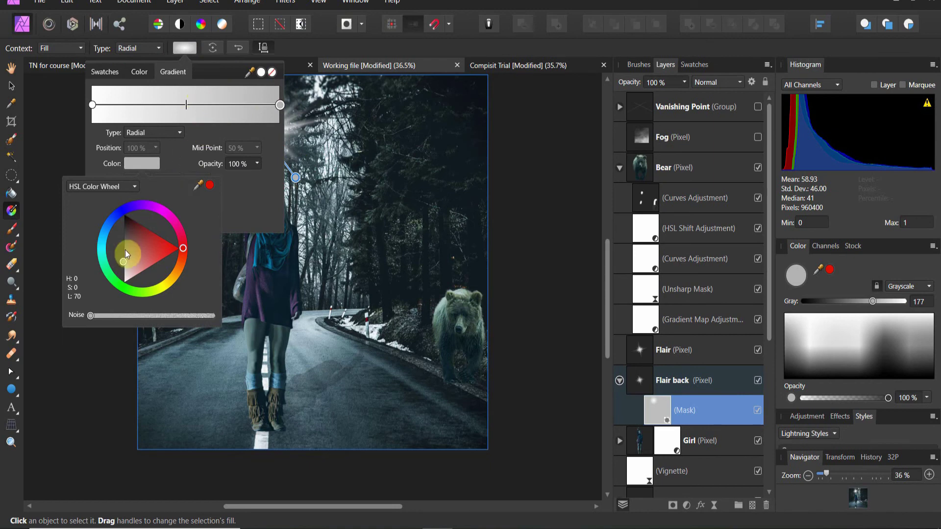
drag(125, 253, 119, 232)
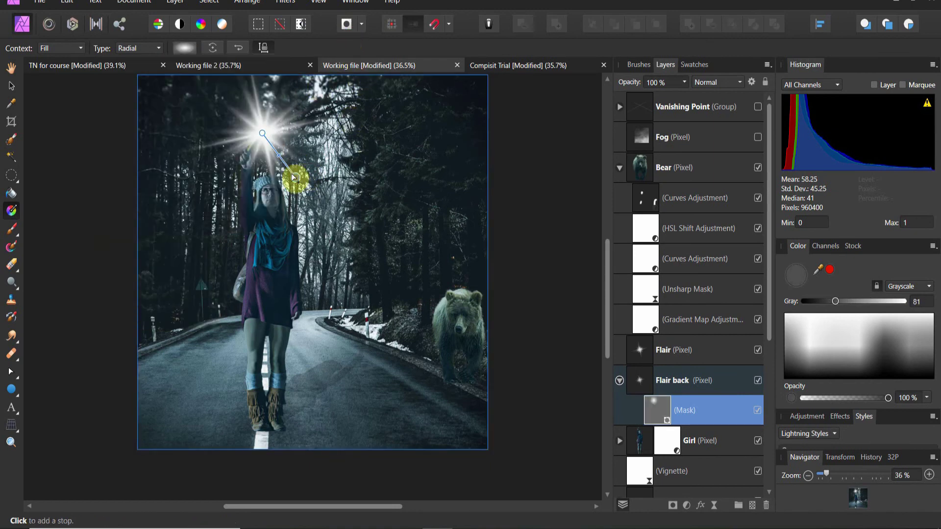
drag(288, 174, 297, 206)
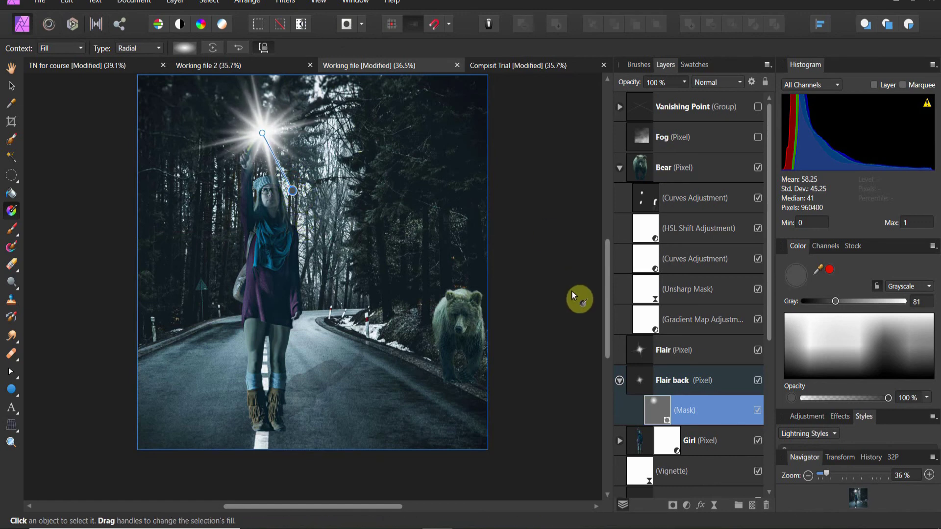
click(621, 381)
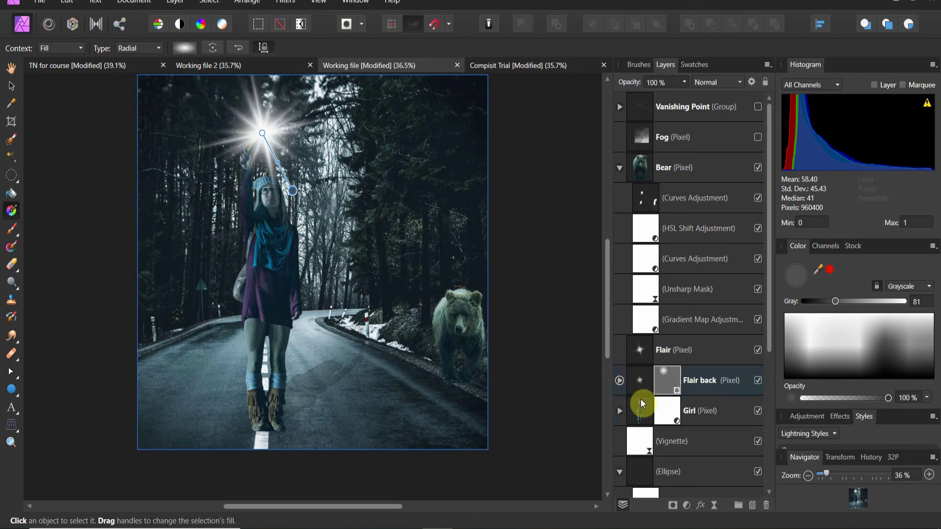
Duplicate the Flair back layer and select the lower copy
right_click(640, 384)
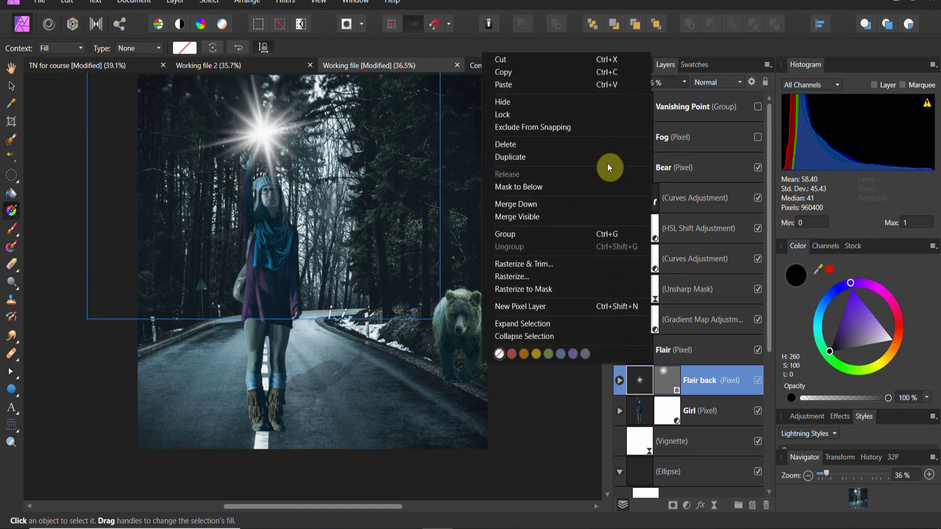
click(607, 158)
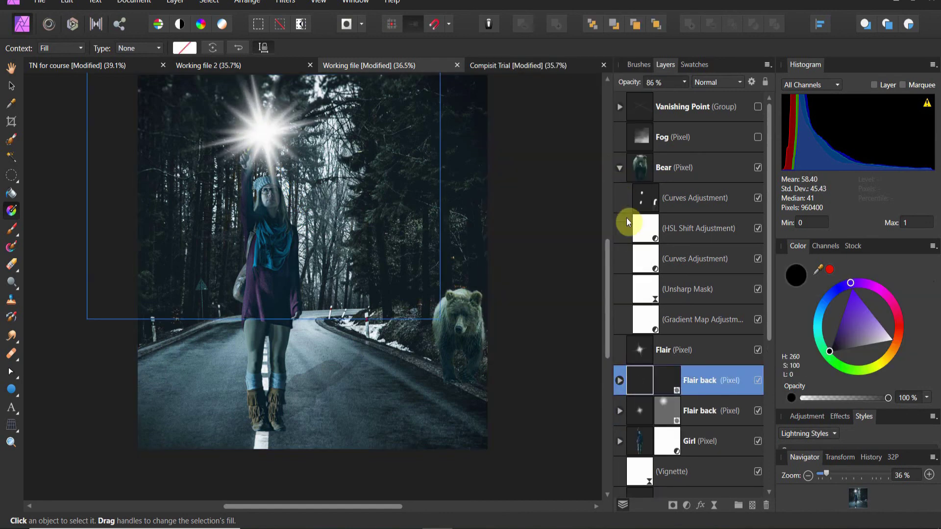
click(639, 411)
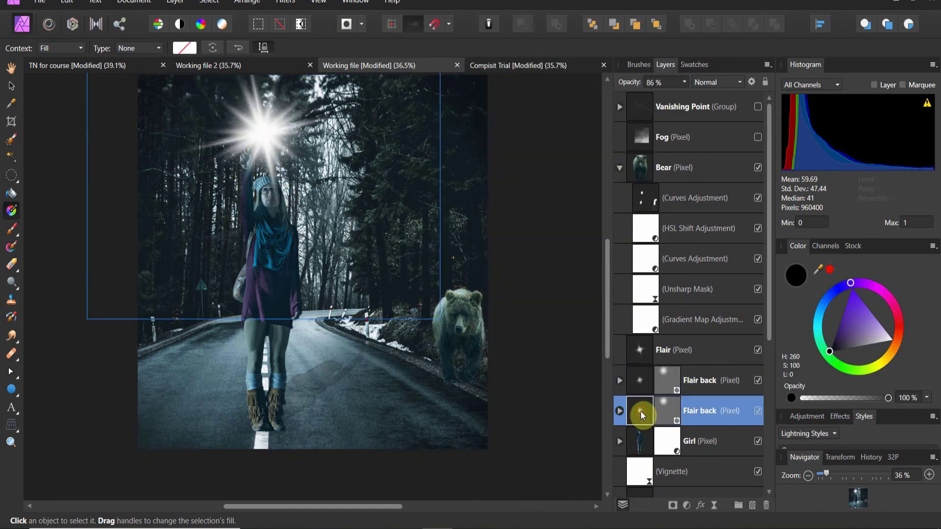
click(11, 86)
drag(440, 320, 562, 435)
key(ctrl+z)
Lower the lower Flair back copy's opacity to 27%
click(684, 82)
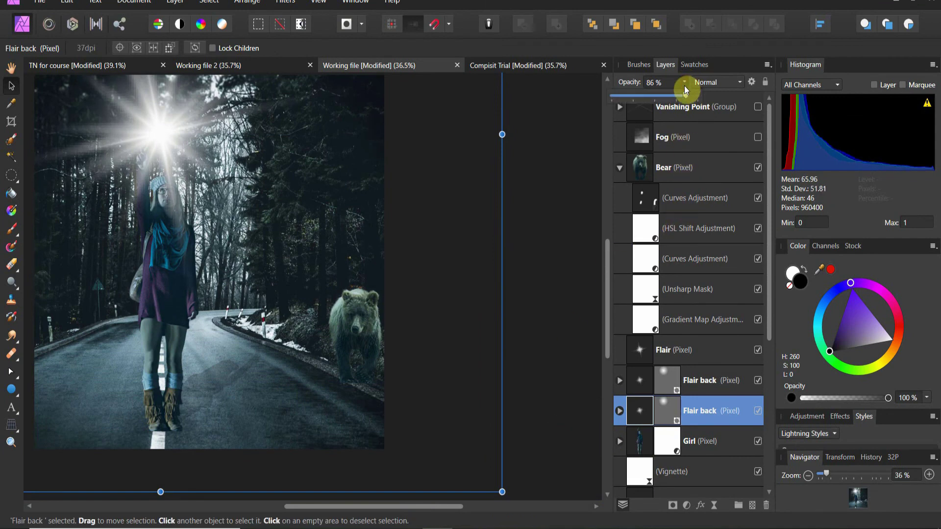
drag(684, 96, 643, 99)
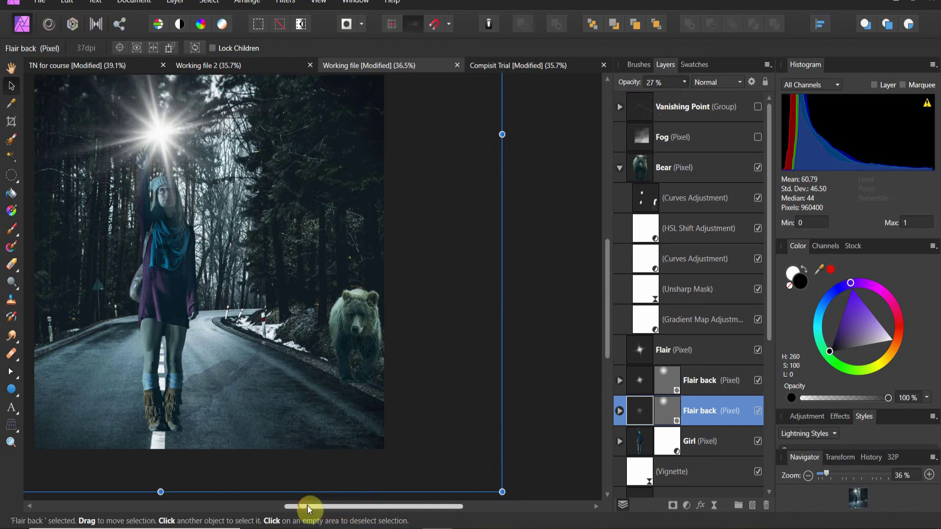
drag(312, 507, 237, 507)
scroll(245, 435, up, 2)
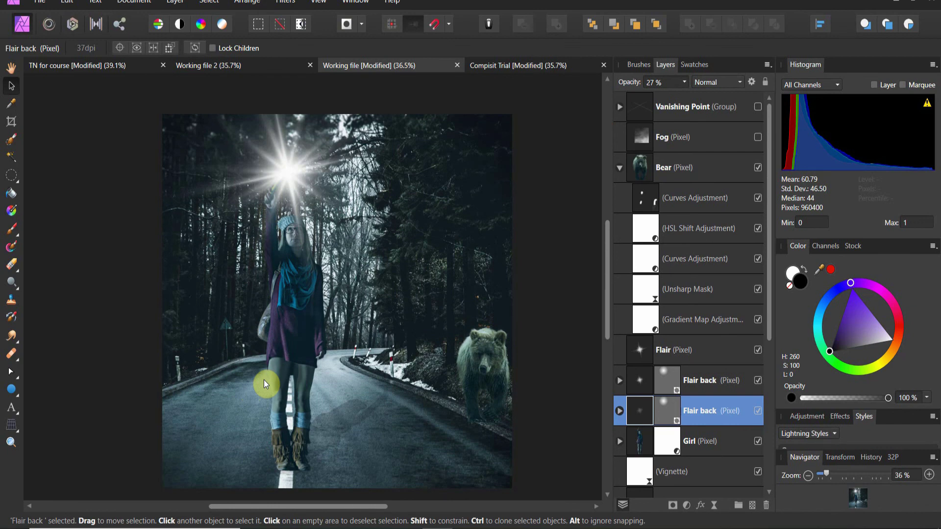
click(691, 350)
click(719, 81)
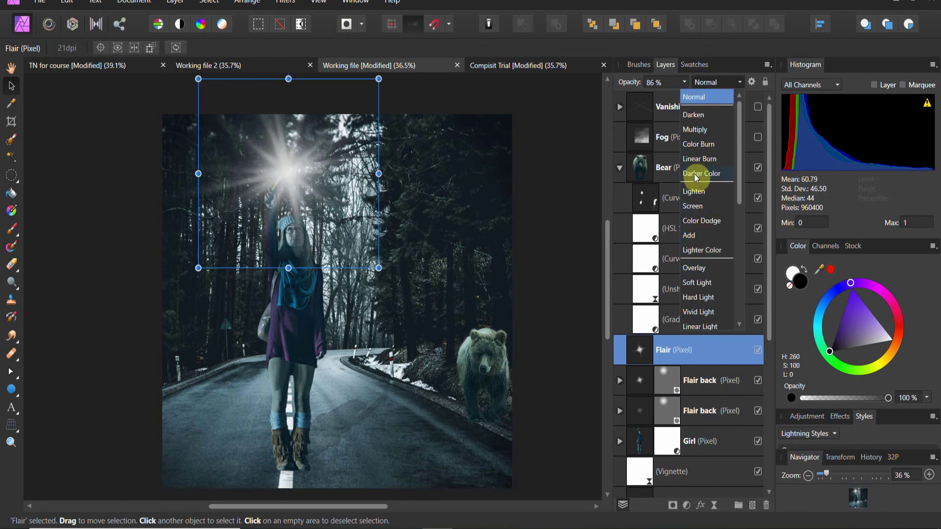
Set the Flair layer and the upper Flair back's mask to Screen blend mode, then deselect
click(692, 205)
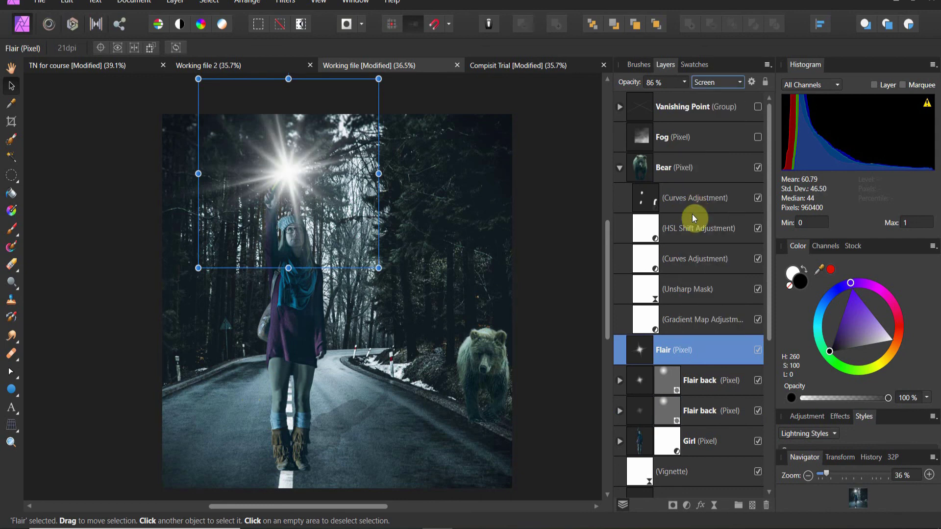
click(673, 375)
click(698, 82)
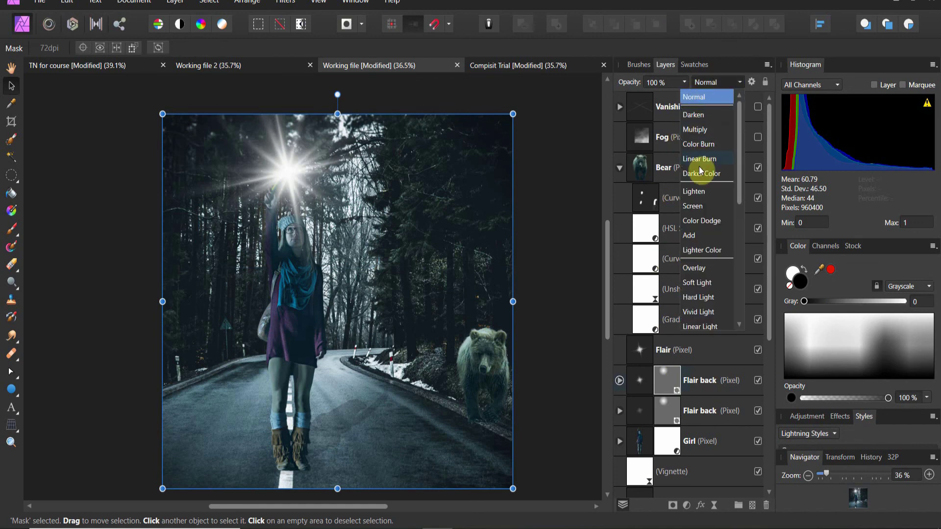
click(698, 204)
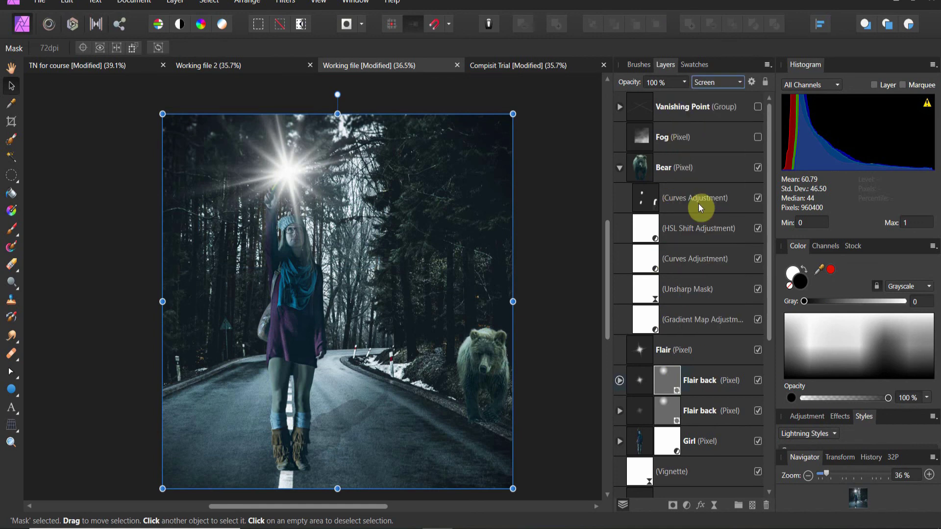
click(556, 202)
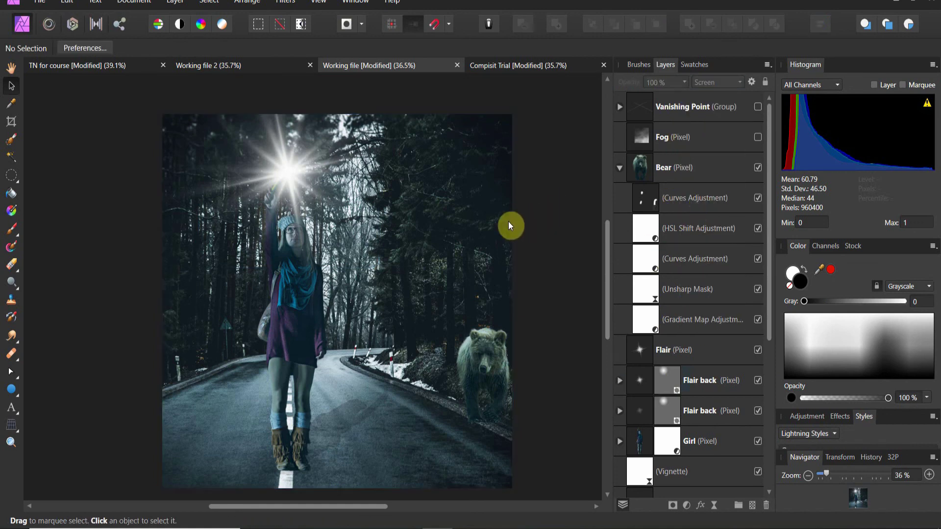